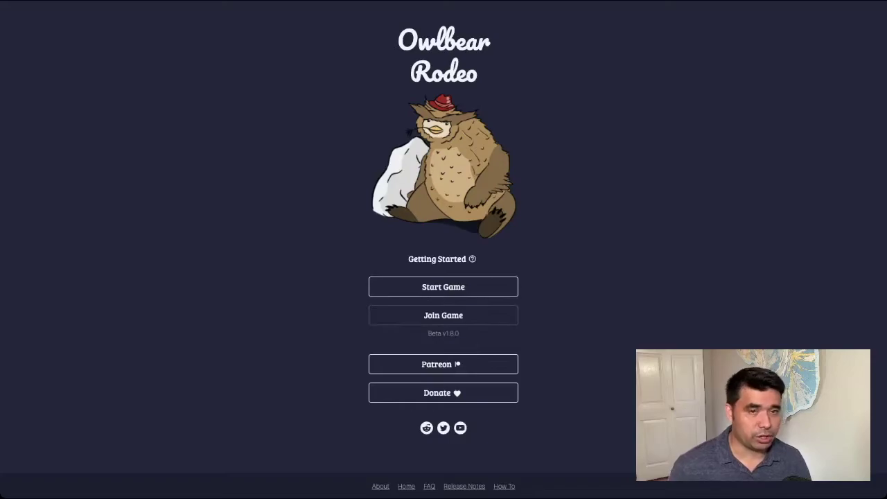
Start a new game without setting a game password
click(444, 284)
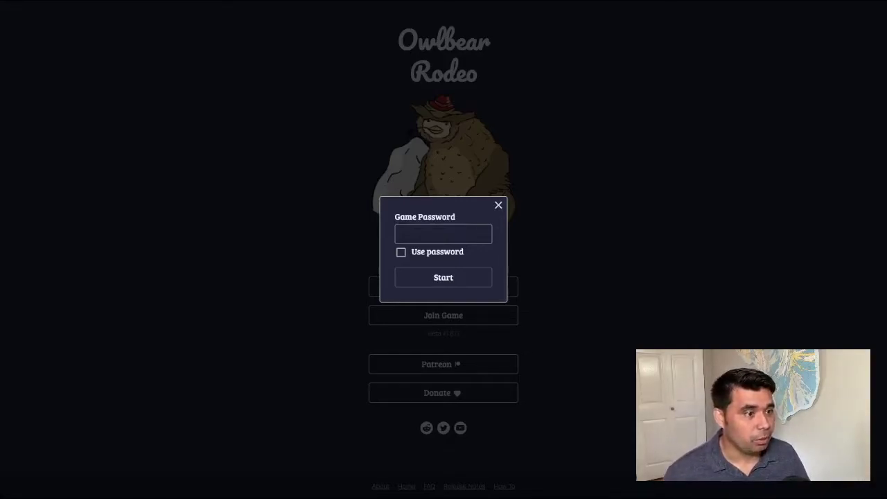
click(443, 277)
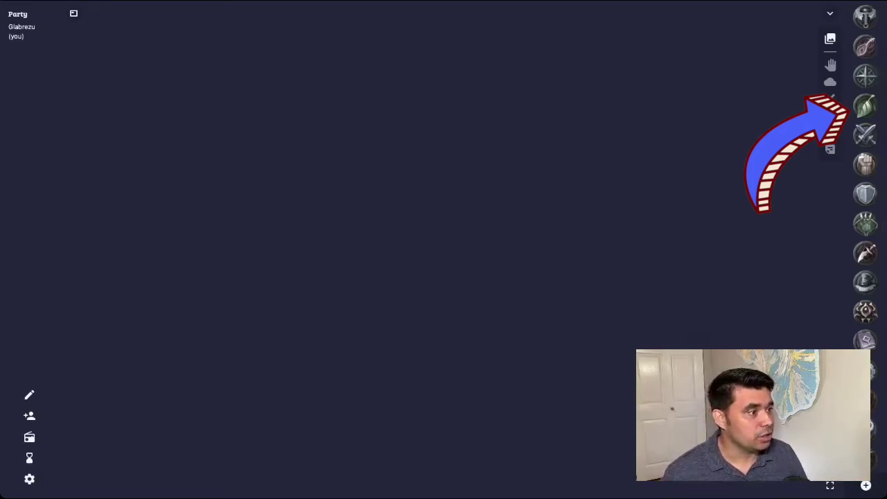
Browse the list of default tokens, and show and hide the dice tray
scroll(865, 173, down, 5)
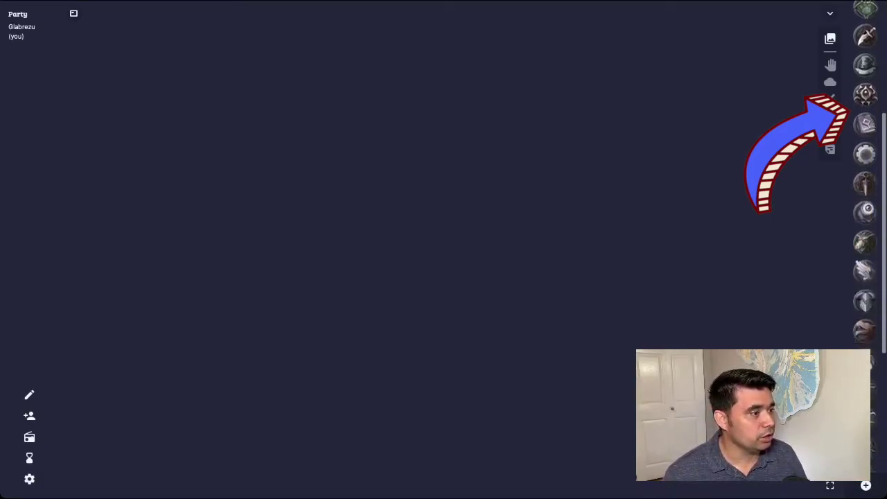
scroll(865, 174, down, 5)
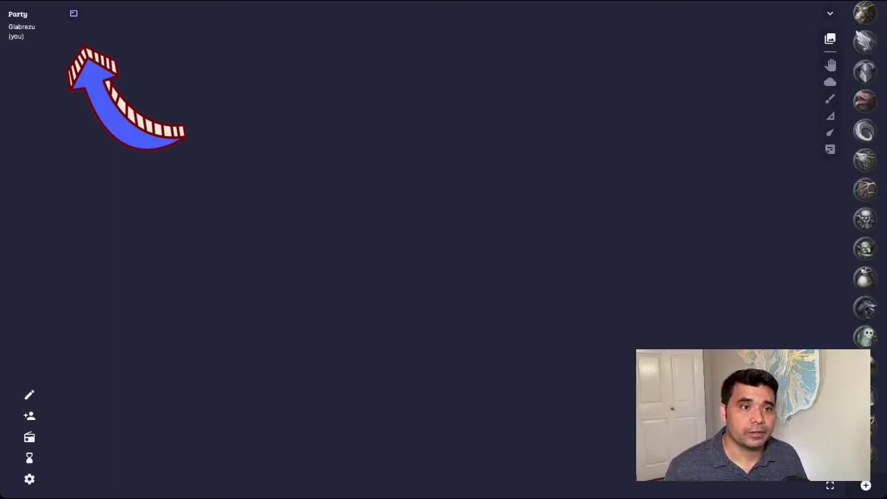
click(73, 13)
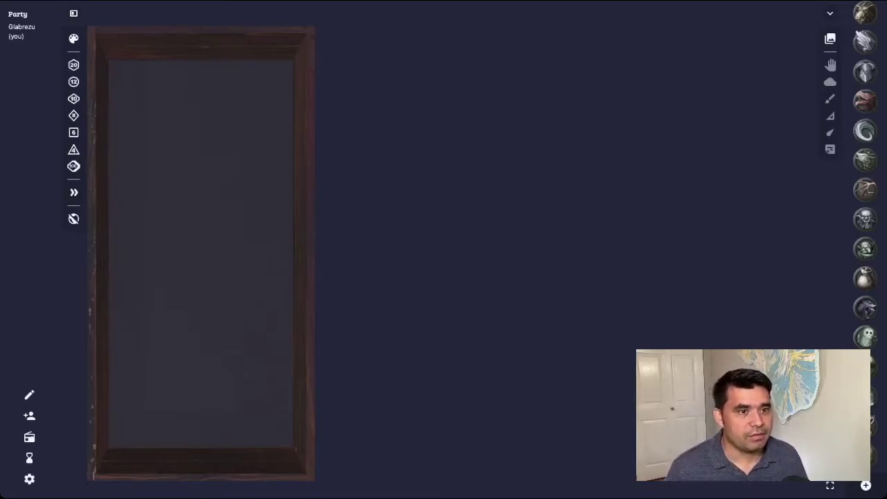
click(73, 14)
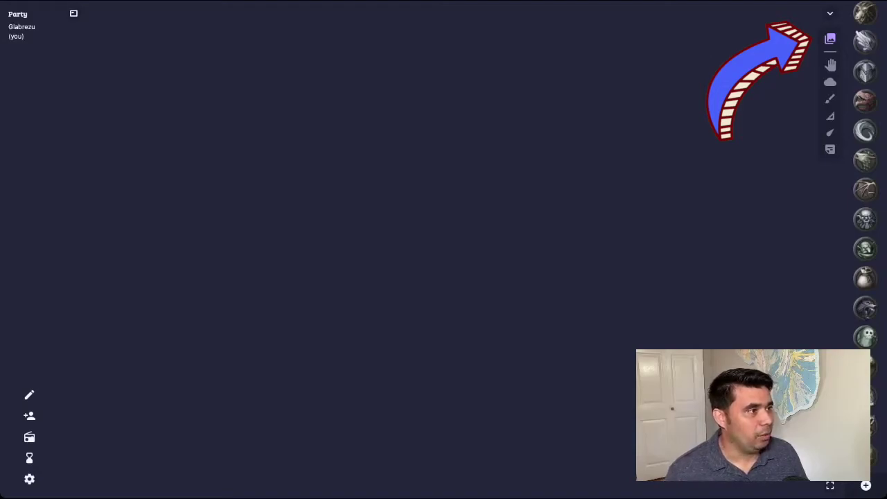
Open the Map Mtgm Pc map for editing and fine-tune its grid alignment against the printed squares
click(829, 39)
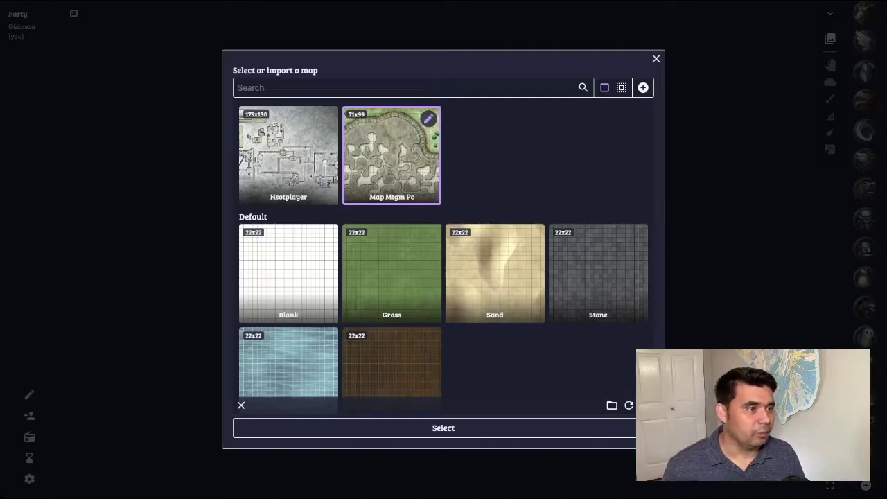
click(429, 119)
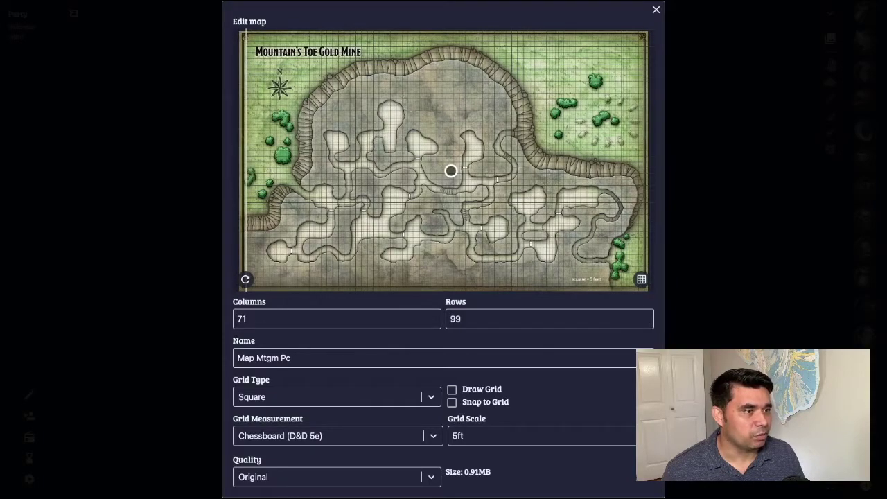
scroll(451, 170, up, 5)
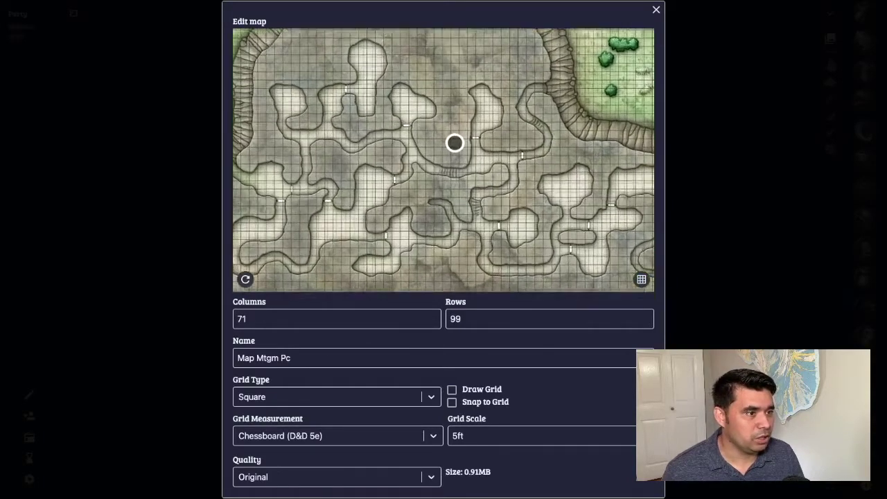
scroll(457, 121, up, 5)
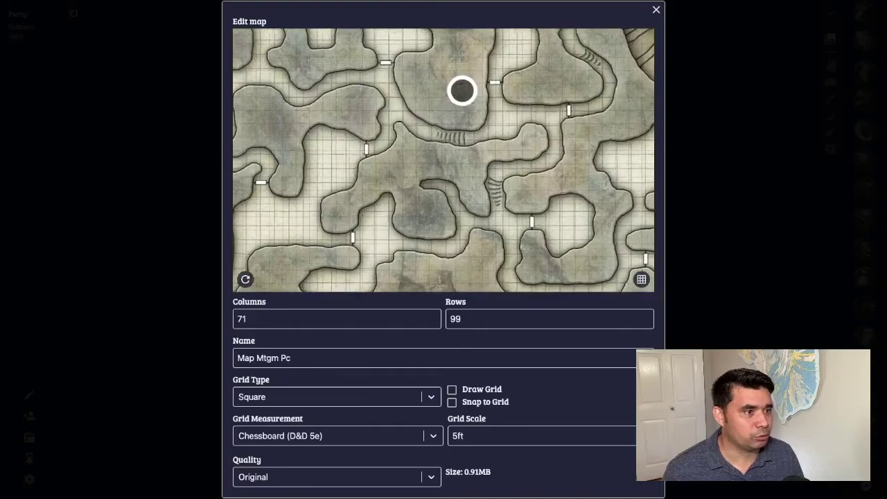
scroll(464, 79, up, 2)
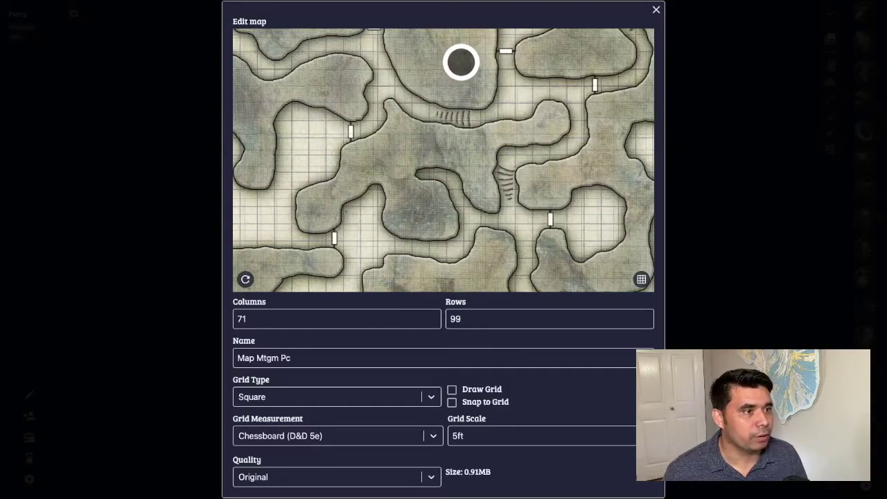
scroll(468, 62, up, 2)
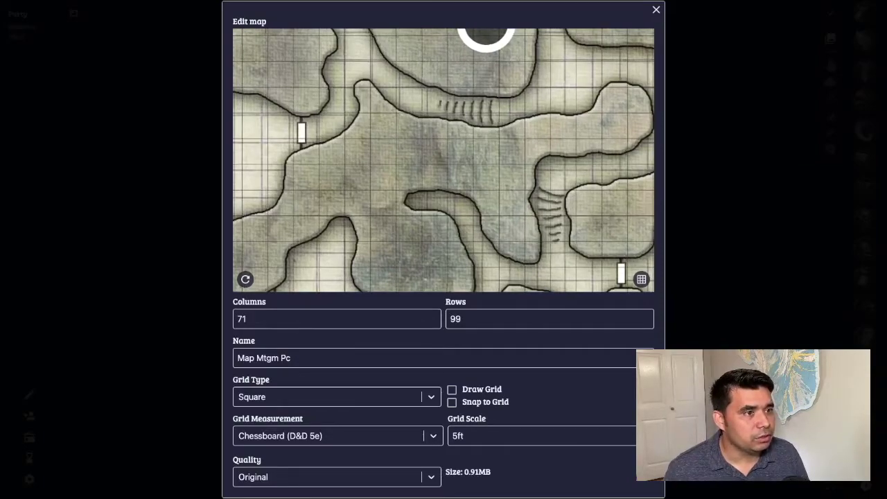
drag(485, 22, 496, 29)
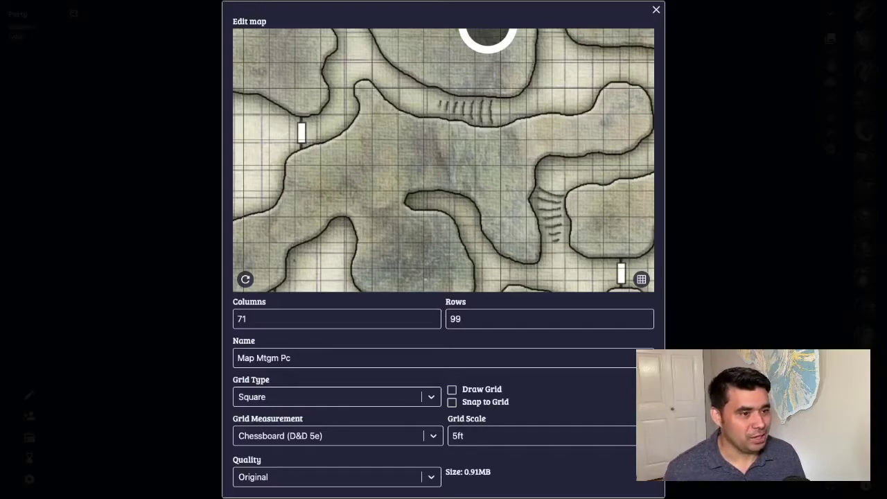
scroll(444, 277, down, 1)
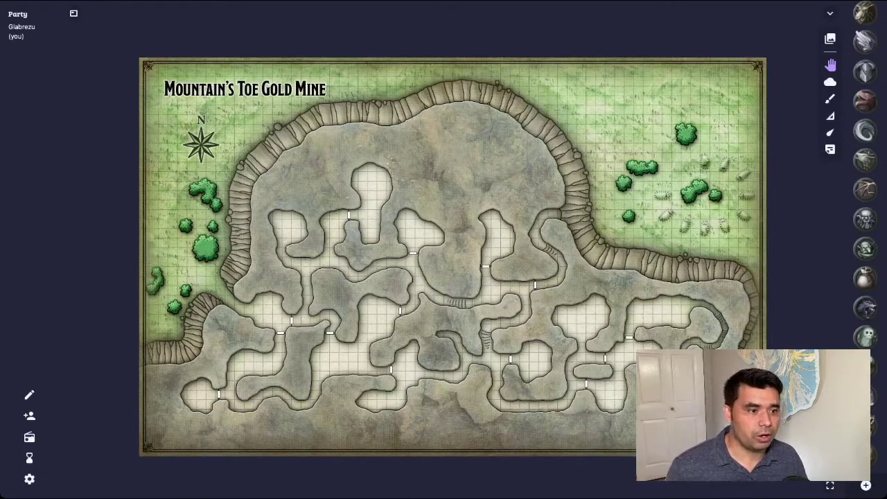
Place the helmet token on the grass just outside the mine's western entrance
scroll(214, 309, down, 2)
scroll(214, 309, up, 8)
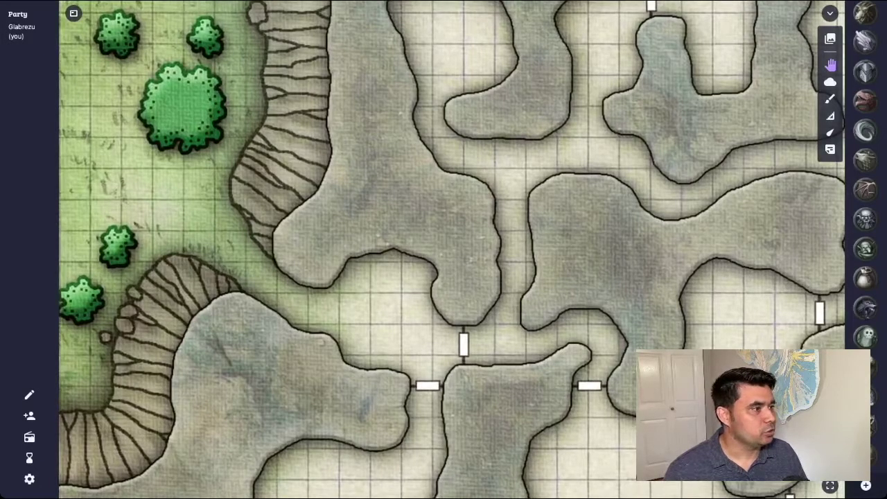
drag(865, 72, 198, 213)
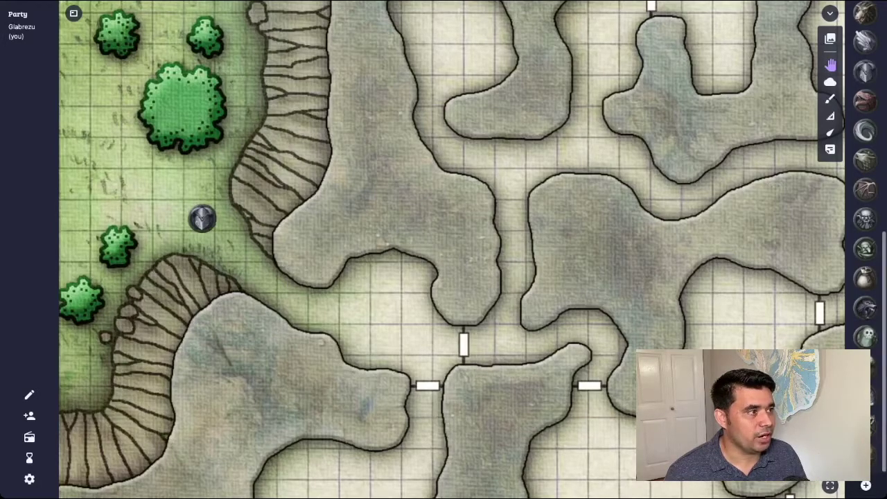
Place the spellbook token directly north of the helmet token and line the two up on the grid squares
scroll(865, 239, up, 1)
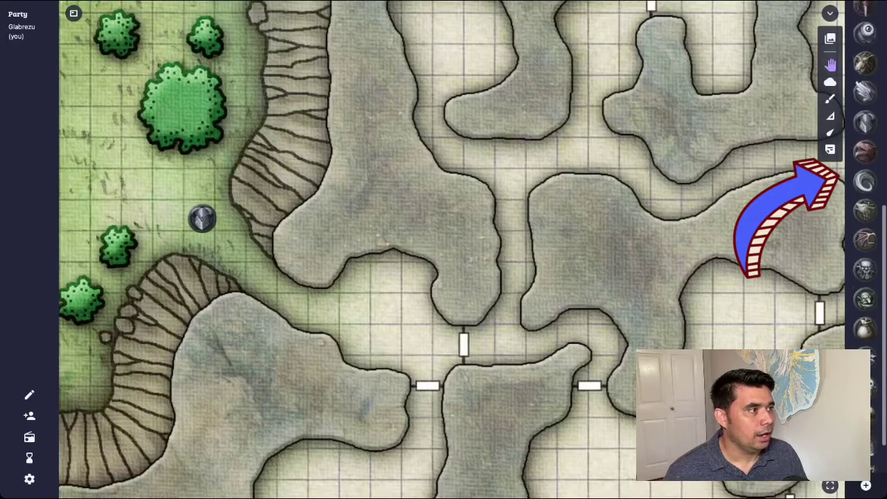
scroll(865, 180, up, 5)
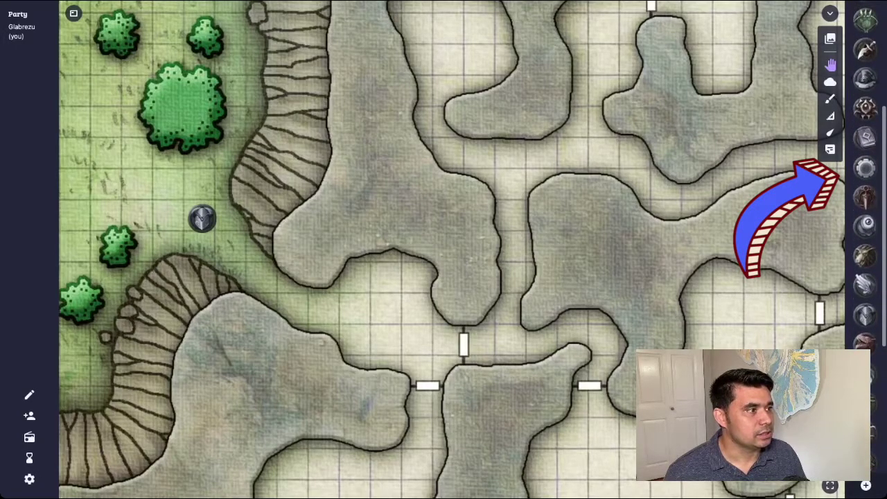
scroll(865, 180, down, 1)
drag(865, 133, 201, 181)
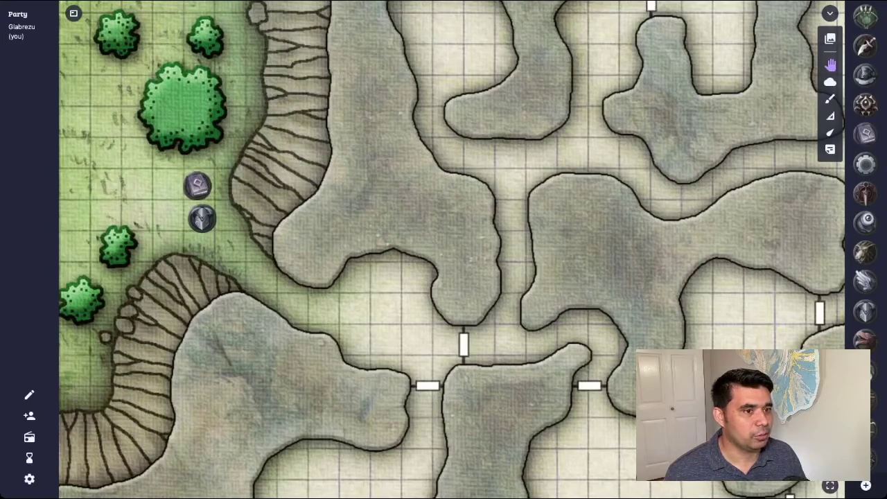
drag(202, 218, 199, 215)
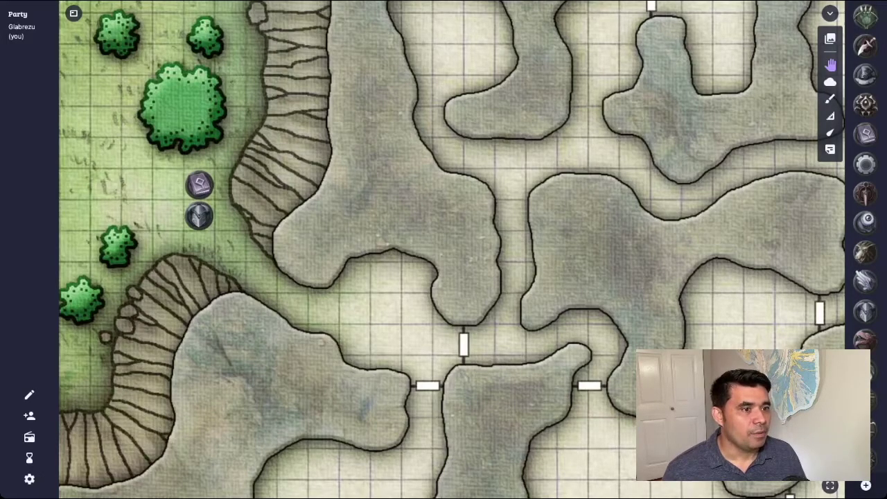
Cover the mine's tunnels and chambers with a fog polygon following the inside of the cliff line, and toggle the fog preview
scroll(459, 187, down, 5)
scroll(467, 186, down, 3)
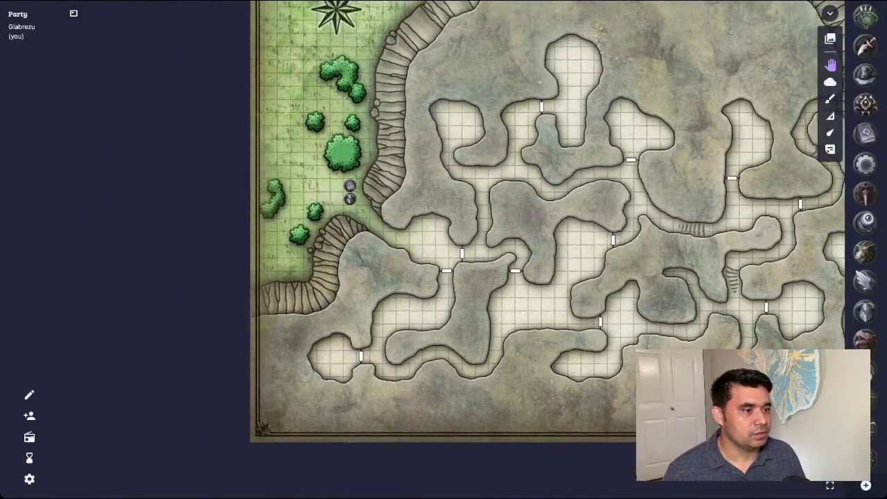
scroll(540, 159, up, 3)
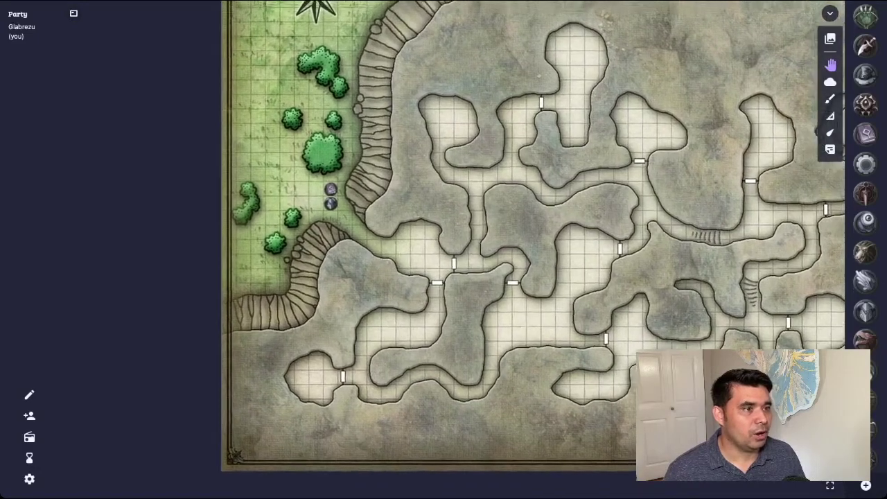
drag(536, 168, 397, 232)
scroll(397, 233, up, 2)
scroll(396, 232, down, 3)
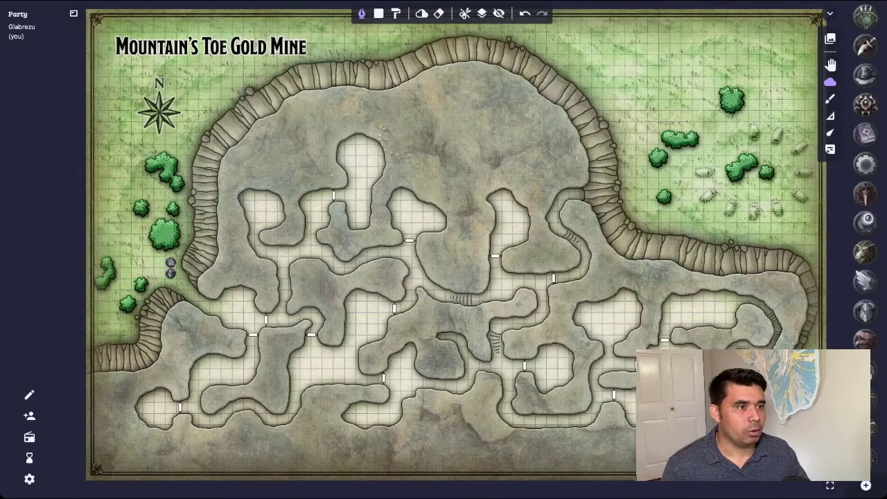
click(555, 126)
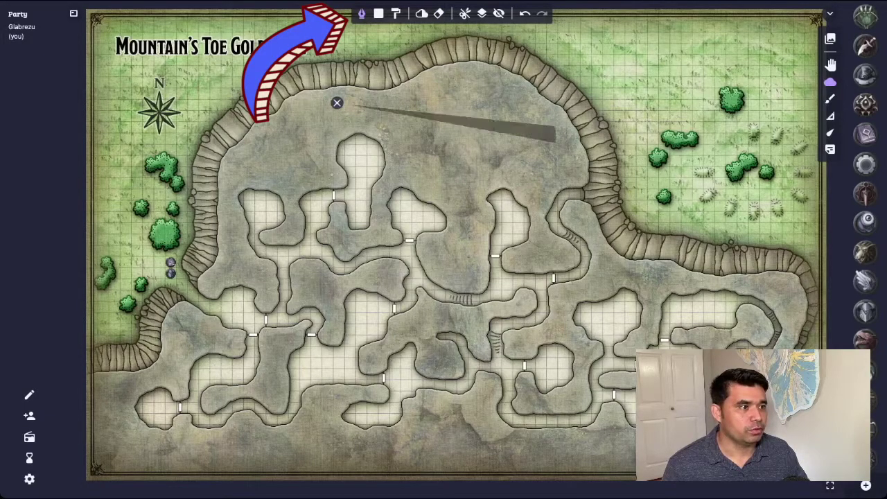
click(594, 234)
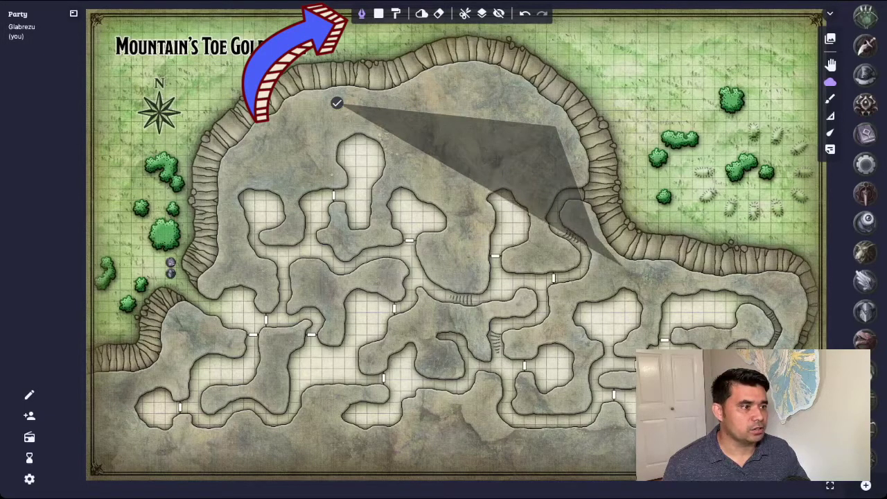
click(785, 283)
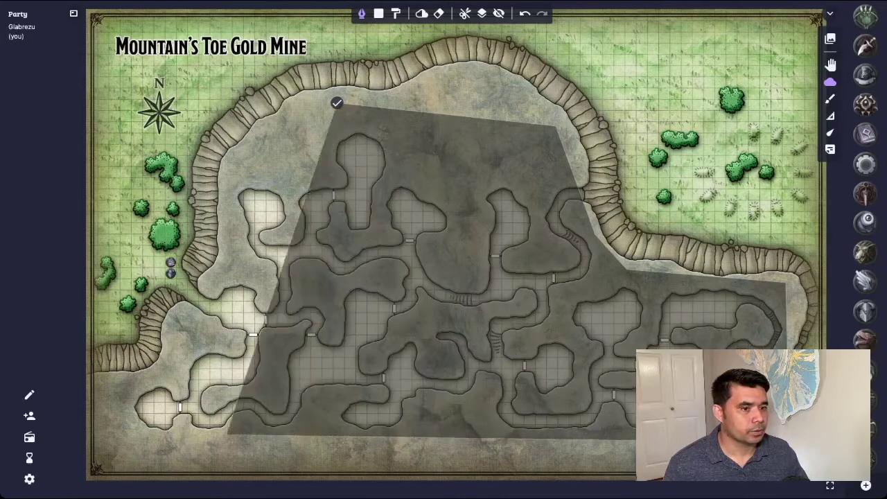
click(110, 442)
click(140, 380)
click(201, 340)
click(220, 281)
click(230, 152)
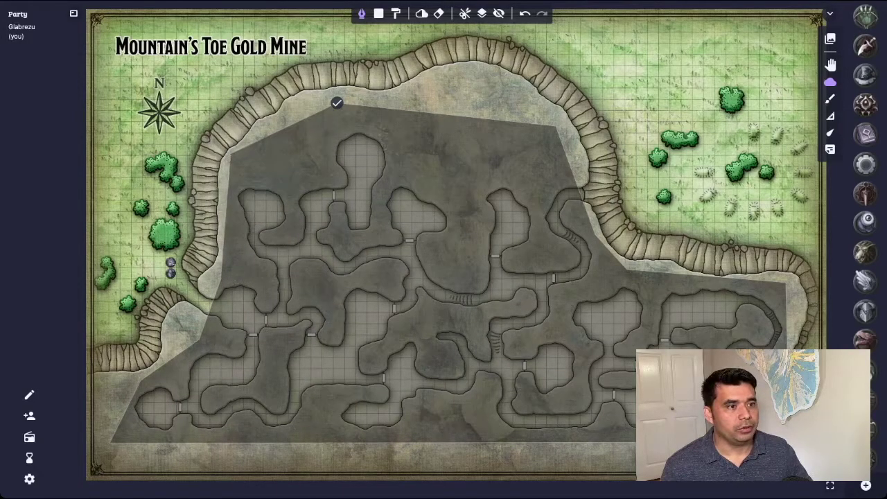
click(337, 103)
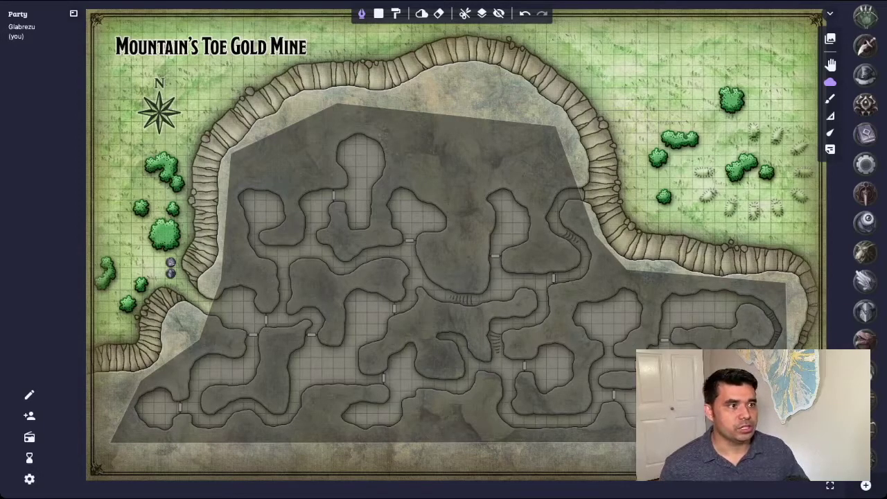
click(498, 13)
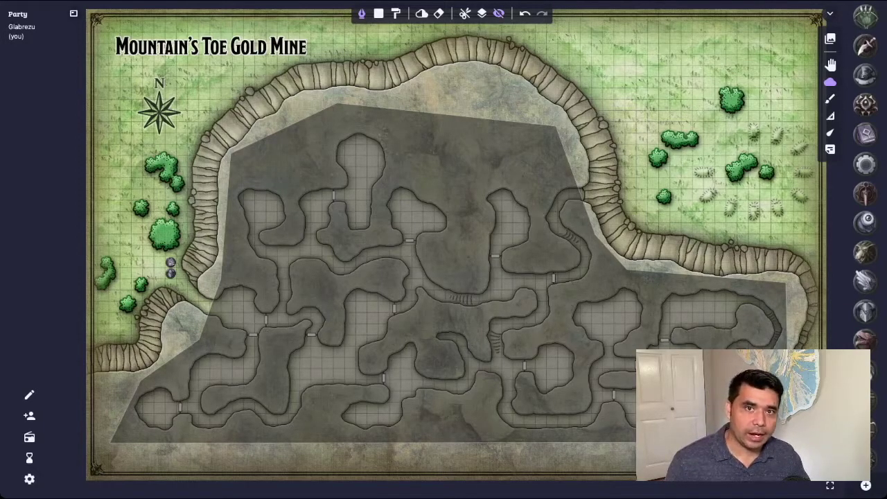
click(499, 13)
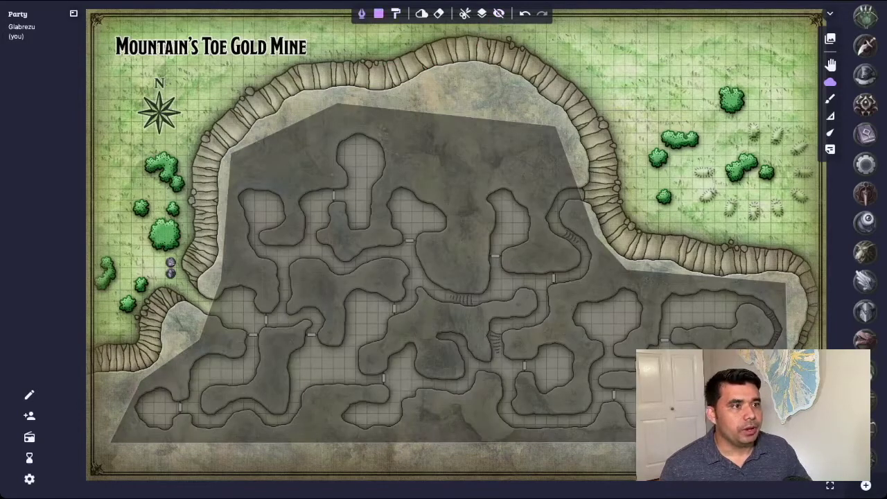
Add a rectangular fog patch overlapping the polygon's upper edge below the northern cliff, and check it in the fog preview
click(378, 14)
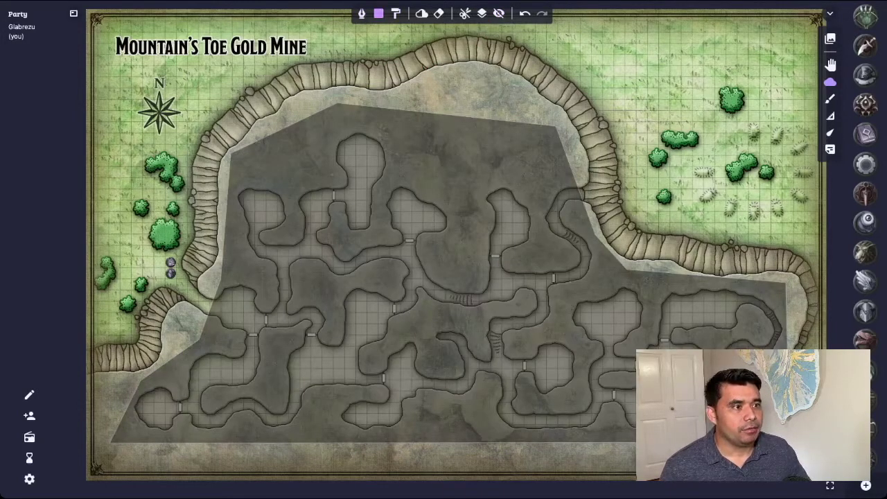
drag(444, 73, 512, 130)
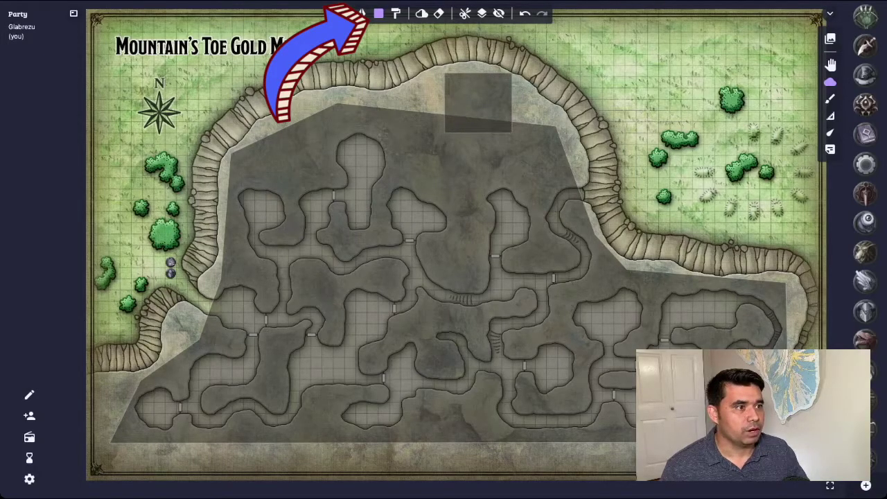
click(499, 13)
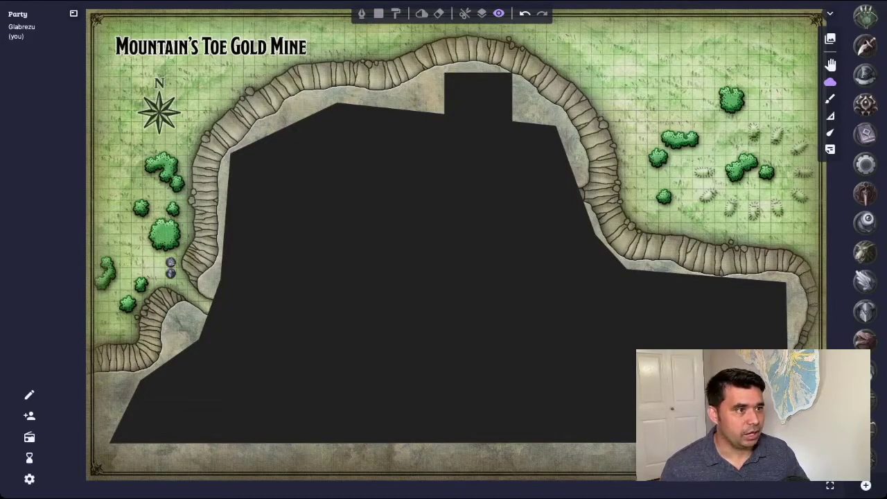
click(498, 13)
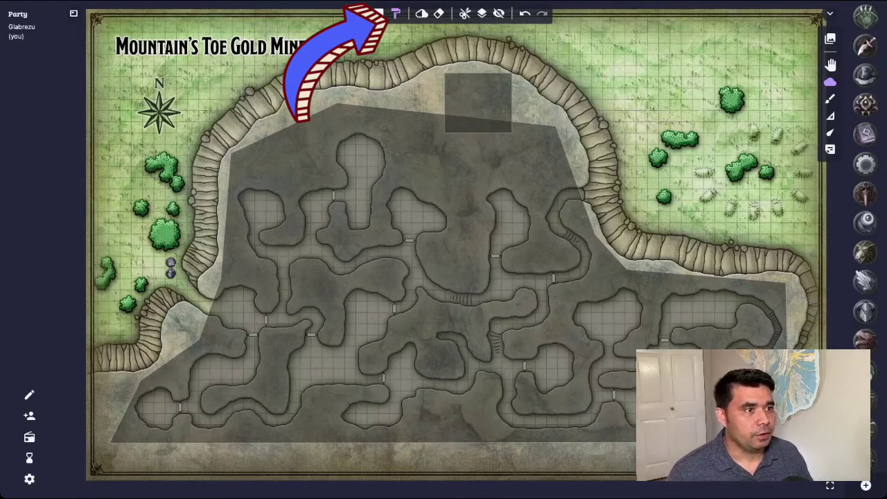
Brush a curved fog stroke across the rectangular fog patch below the northern cliff
mouse_move(414, 88)
mouse_down()
mouse_move(422, 101)
mouse_move(518, 105)
mouse_move(518, 84)
mouse_up()
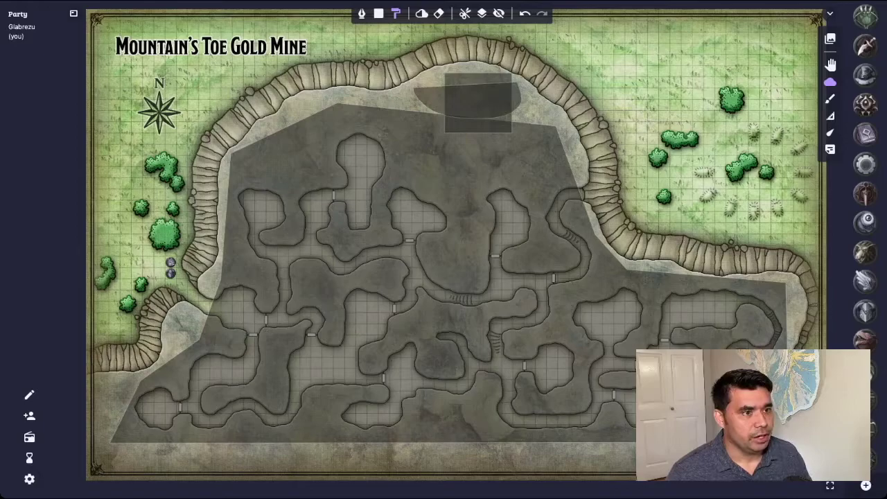
Brush an oval fog patch over the northern chamber's upper end and another around the chamber in the northeast
mouse_move(309, 105)
mouse_down()
mouse_move(394, 144)
mouse_move(412, 104)
mouse_move(339, 86)
mouse_move(309, 97)
mouse_up()
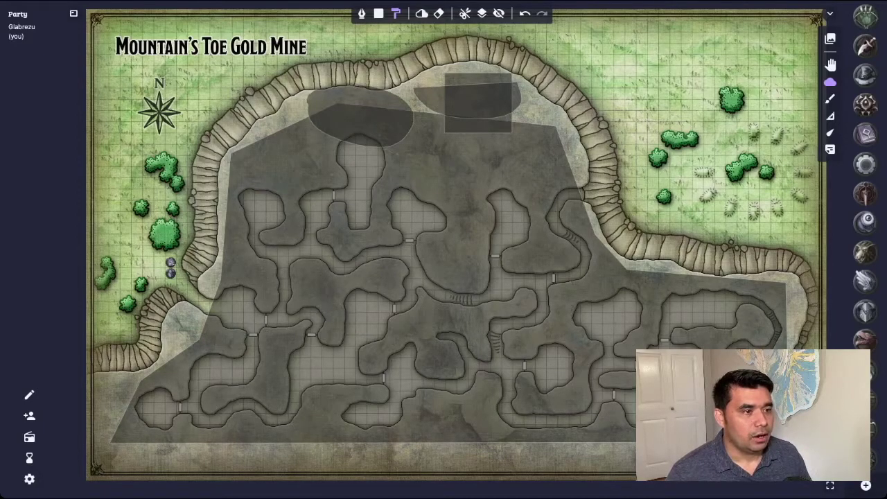
mouse_move(513, 182)
mouse_down()
mouse_move(467, 215)
mouse_move(511, 254)
mouse_move(539, 229)
mouse_move(516, 185)
mouse_up()
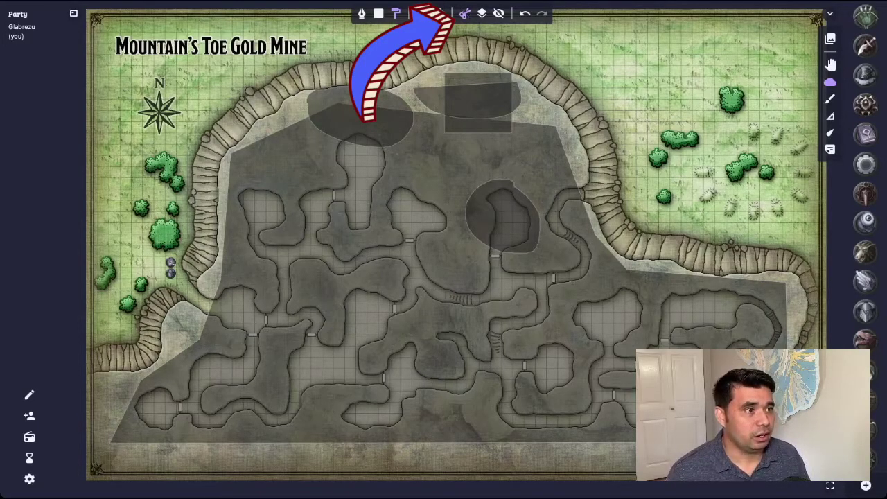
Cut the western entrance cavern out of the fog and check the result in the fog preview
scroll(216, 282, up, 1)
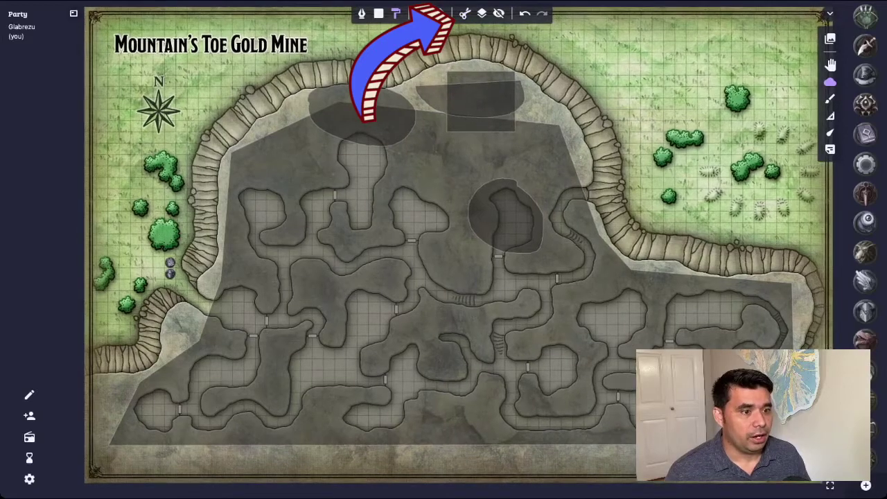
mouse_move(216, 285)
mouse_down()
mouse_move(260, 294)
mouse_move(260, 313)
mouse_move(250, 327)
mouse_move(215, 336)
mouse_move(202, 304)
mouse_move(198, 335)
mouse_up()
scroll(197, 335, down, 1)
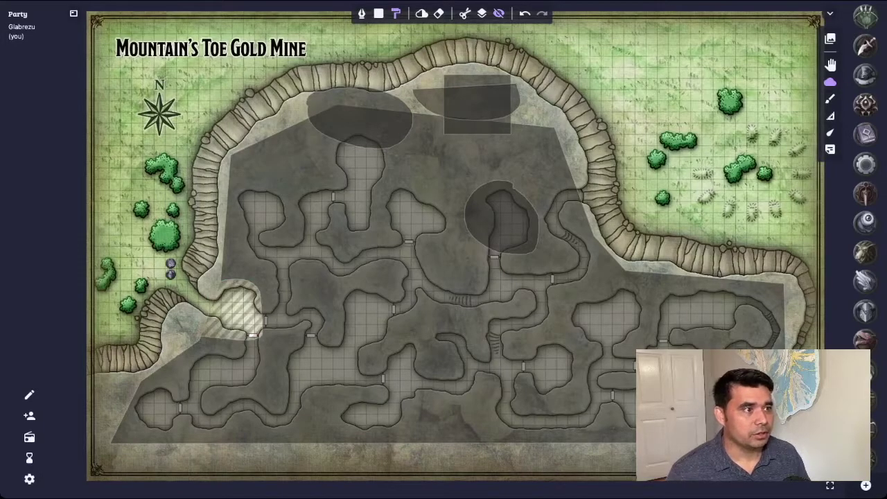
click(498, 13)
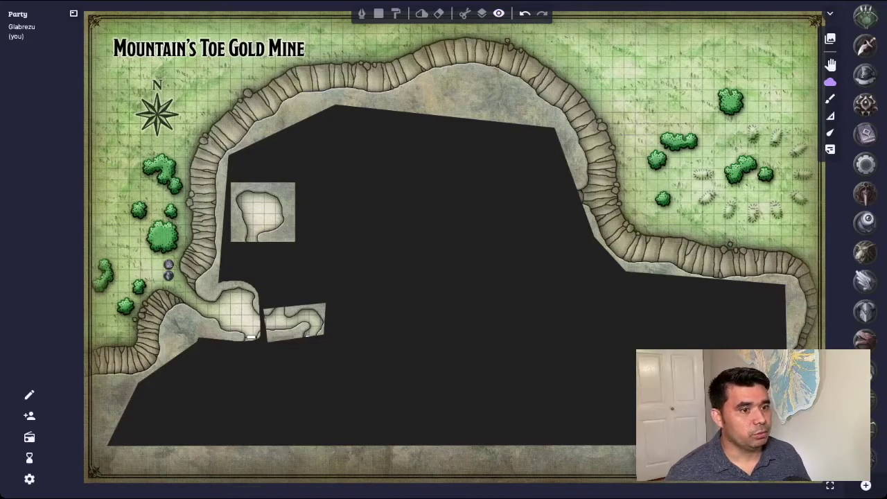
Add blue, orange, red and further coloured status rings to the helmet token outside the mine entrance
scroll(196, 266, up, 10)
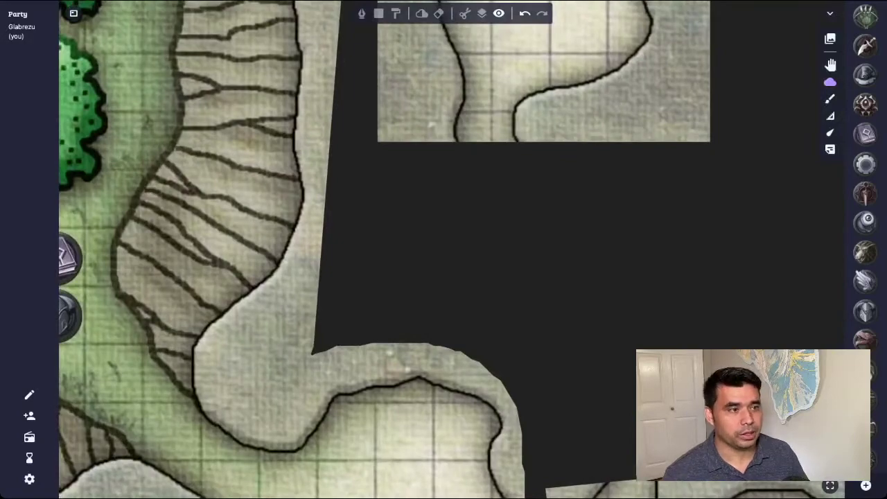
click(830, 65)
drag(277, 277, 553, 255)
mouse_move(331, 236)
mouse_down()
mouse_move(396, 293)
mouse_move(333, 234)
mouse_up()
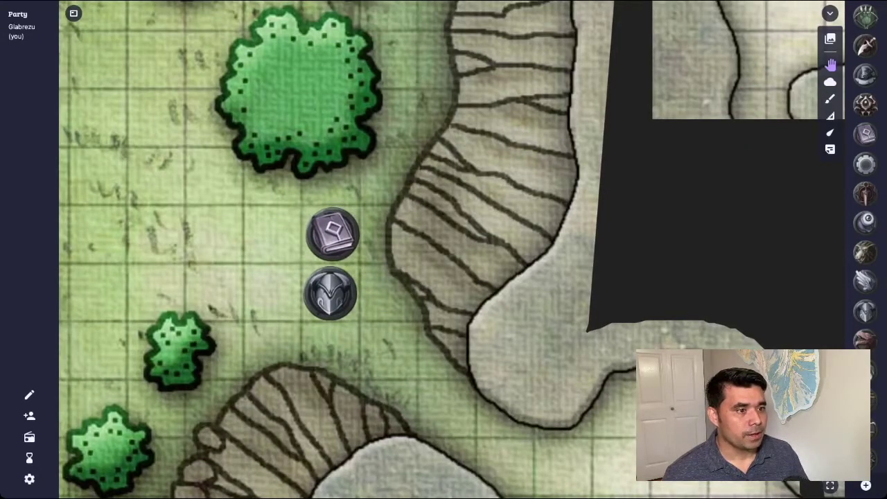
click(330, 293)
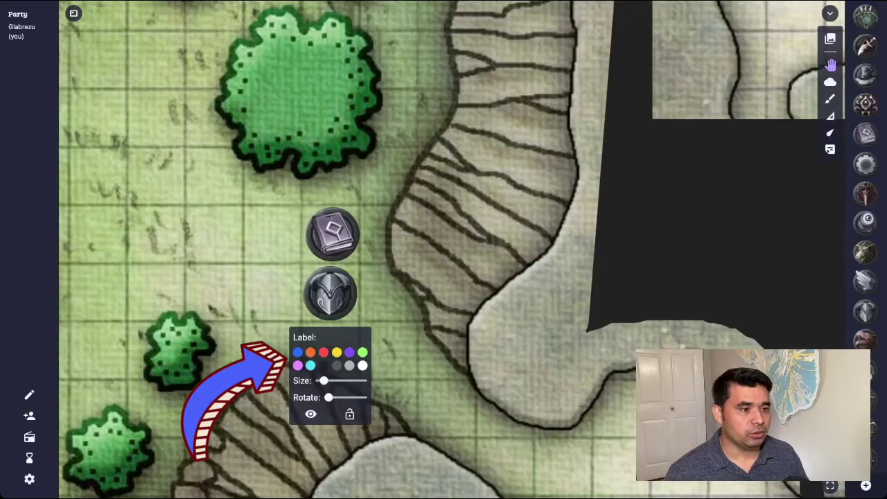
click(298, 352)
click(310, 352)
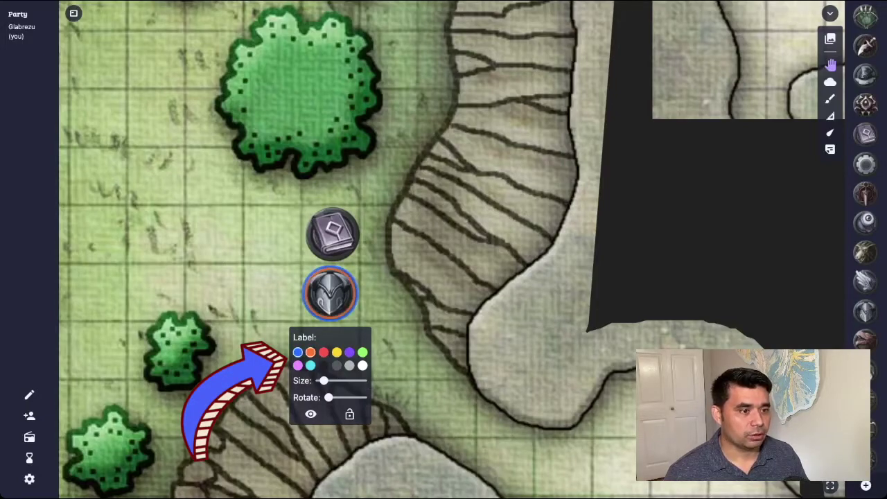
click(323, 352)
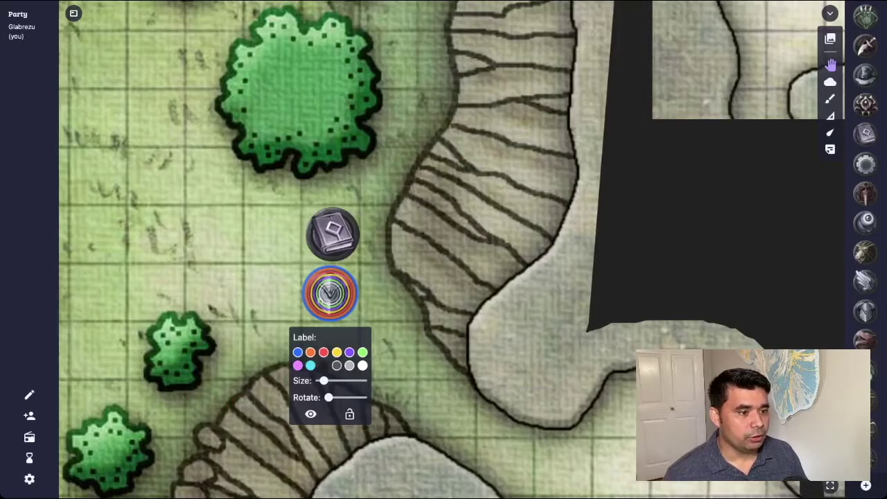
Place the red dragon-head token on the grass west of the player tokens, shrink it to one grid square and align it to the grid
scroll(535, 323, down, 5)
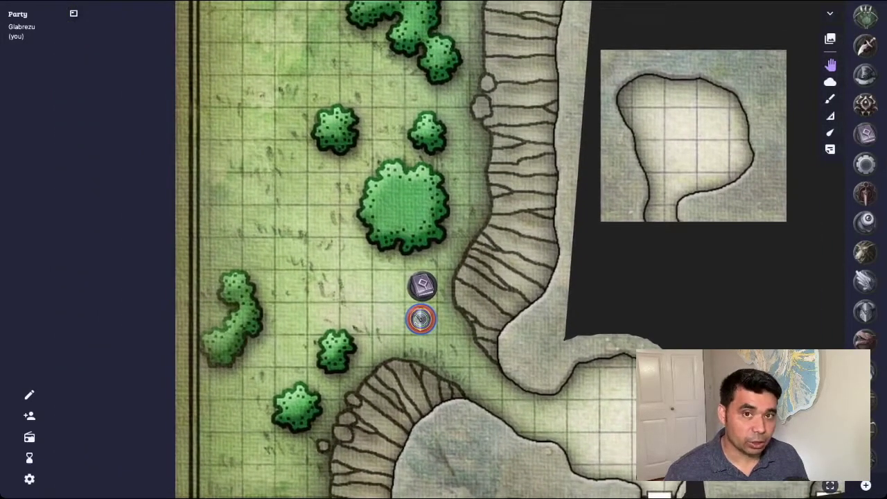
drag(865, 339, 307, 239)
click(307, 239)
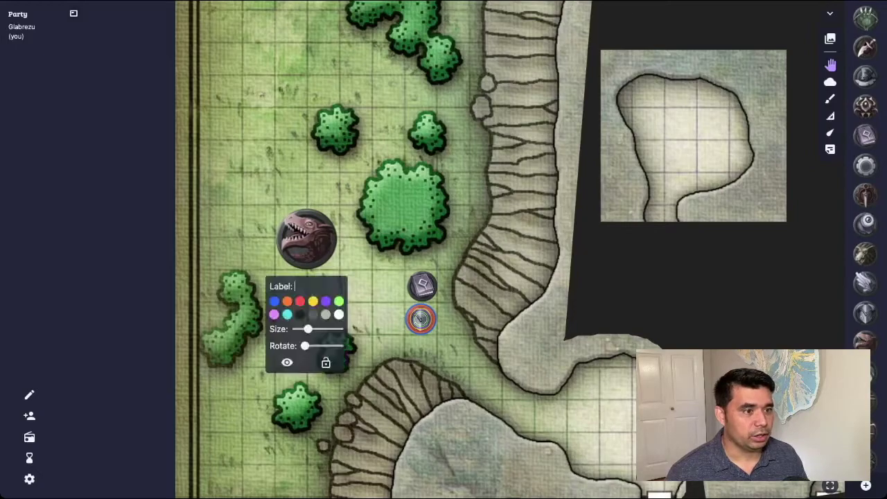
click(307, 239)
click(307, 239)
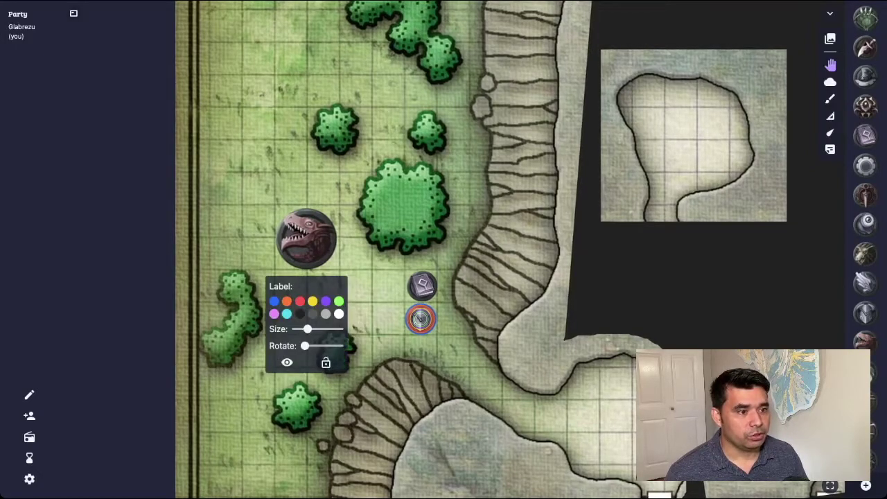
drag(307, 328, 300, 328)
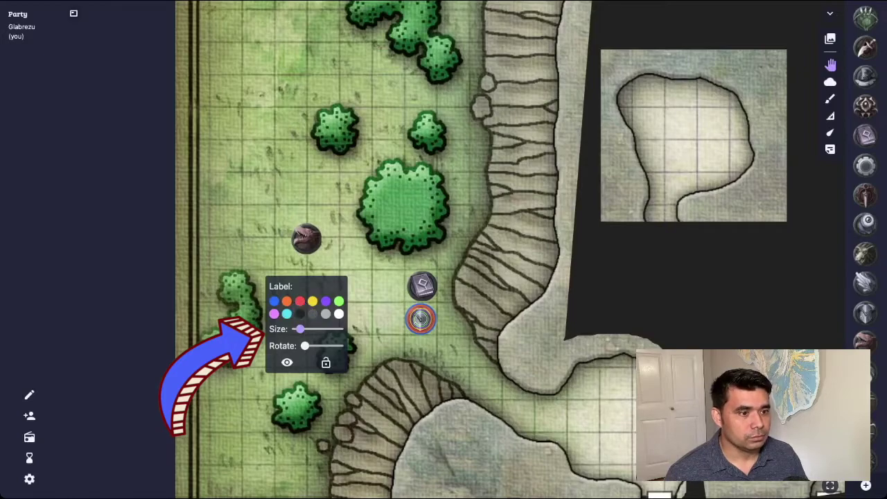
drag(307, 239, 322, 254)
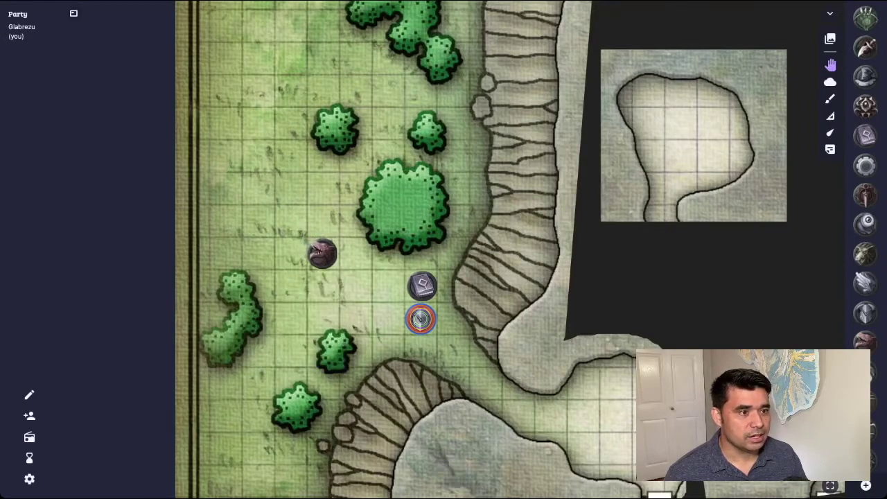
Enlarge the dragon-head token to about three grid squares across, align it to the grid and add red and yellow status rings
click(322, 254)
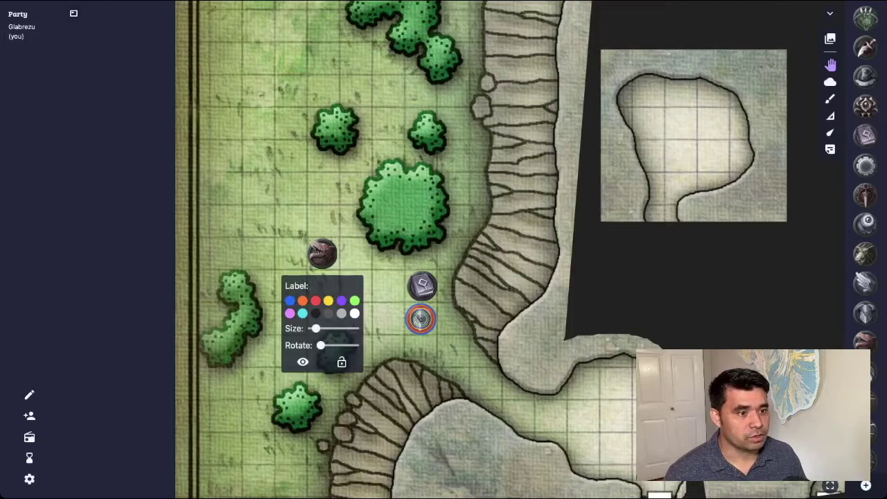
drag(315, 328, 335, 328)
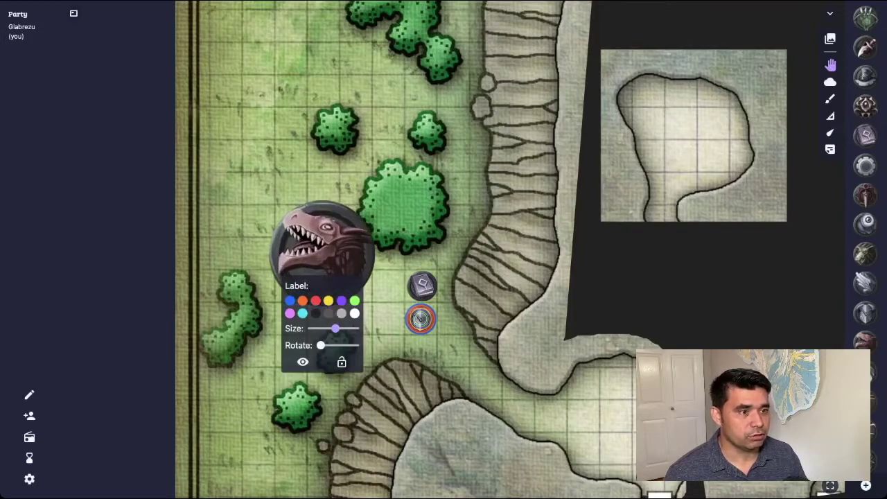
drag(323, 252, 322, 252)
drag(322, 253, 325, 251)
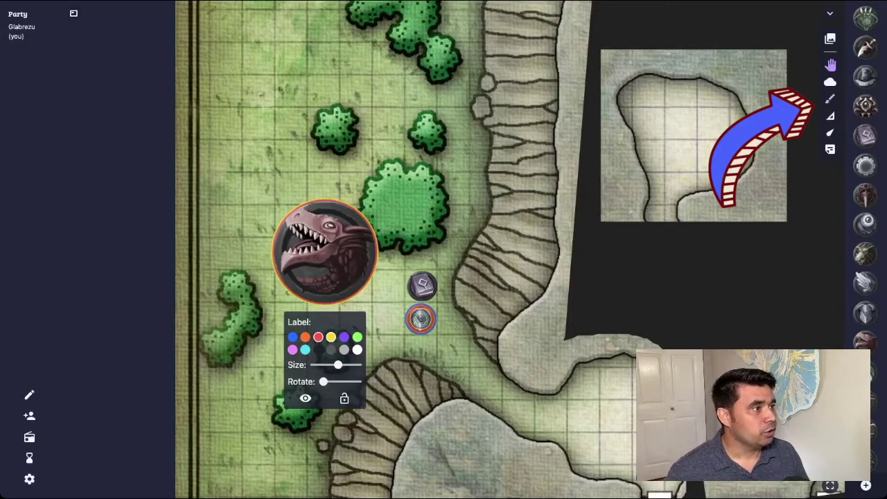
Draw a red triangle from the dragon-head token's lower edge across the helmet token toward the southeast
key(d)
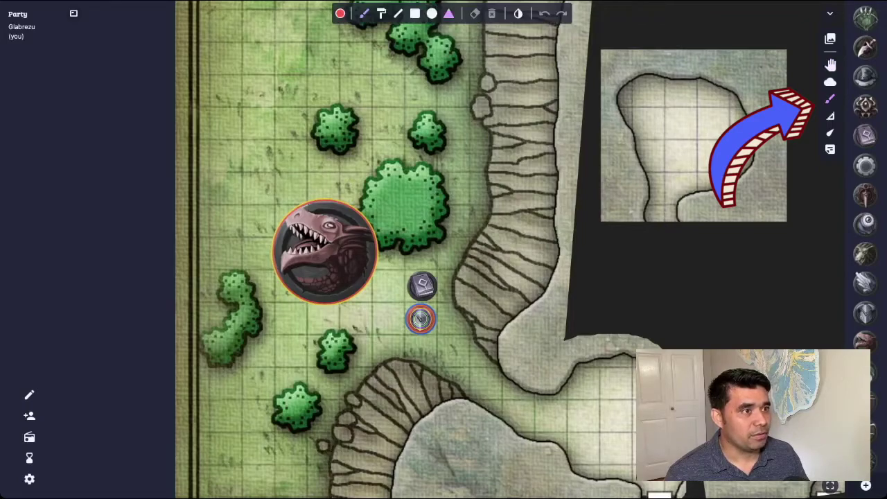
click(449, 13)
drag(372, 289, 475, 352)
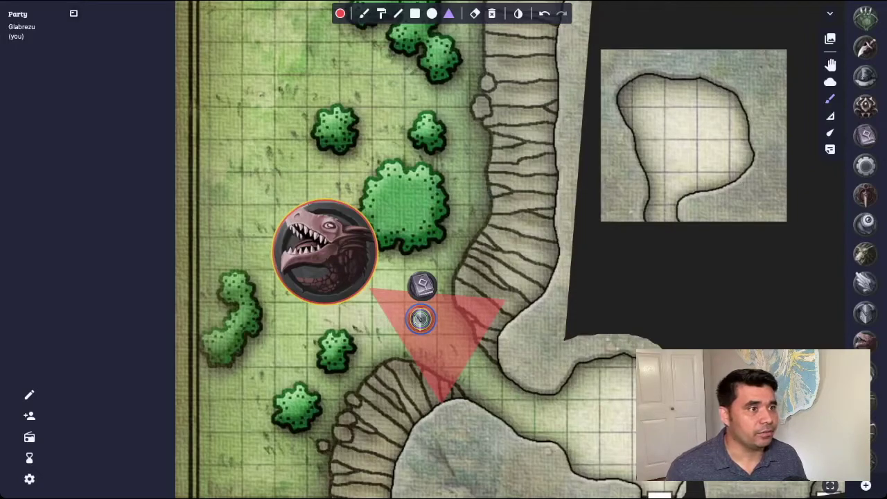
Draw two tiny red circles north of the dragon-head token and one about two squares in radius centred on the spellbook token
key(c)
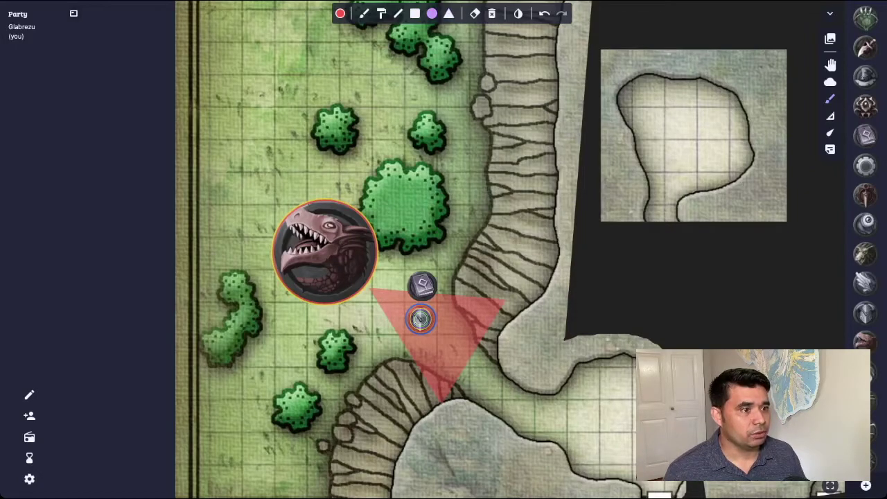
drag(381, 116, 419, 153)
drag(432, 116, 381, 117)
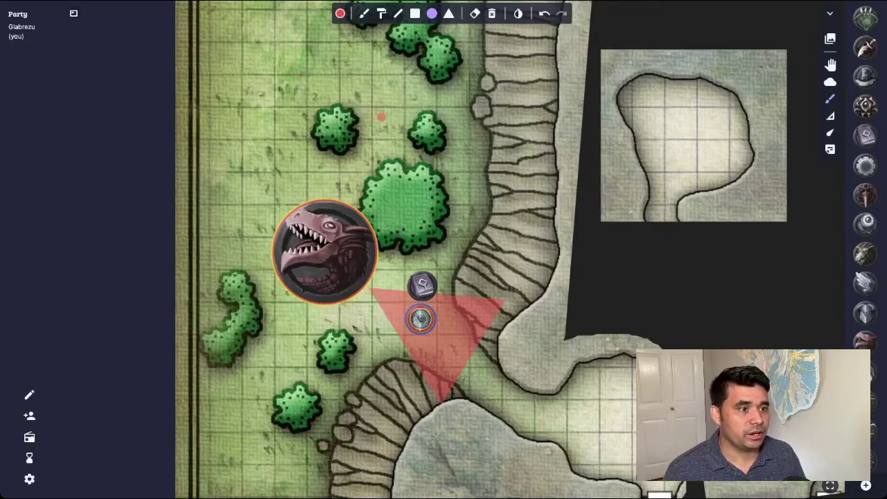
mouse_move(290, 153)
mouse_down()
mouse_move(353, 153)
mouse_move(304, 154)
mouse_up()
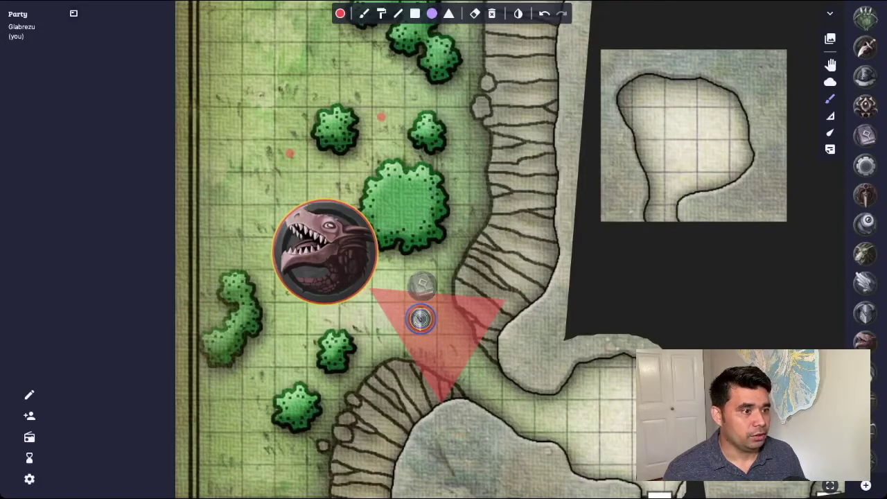
drag(422, 285, 477, 285)
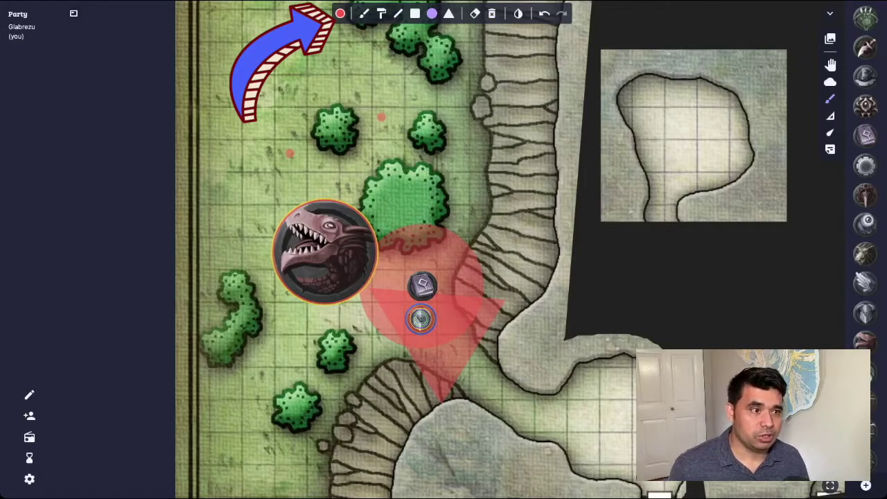
Set the drawing colour to green and draw a filled circle about three squares across northwest of the dragon-head token
click(340, 13)
click(334, 48)
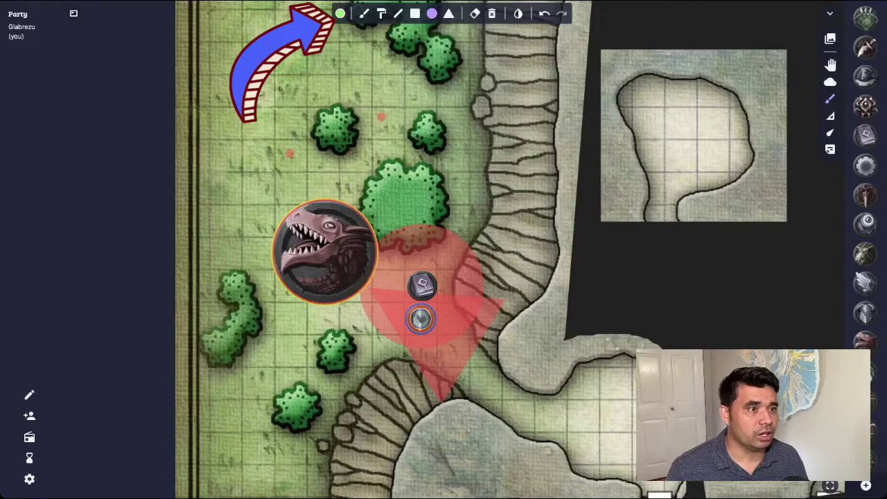
scroll(391, 166, up, 1)
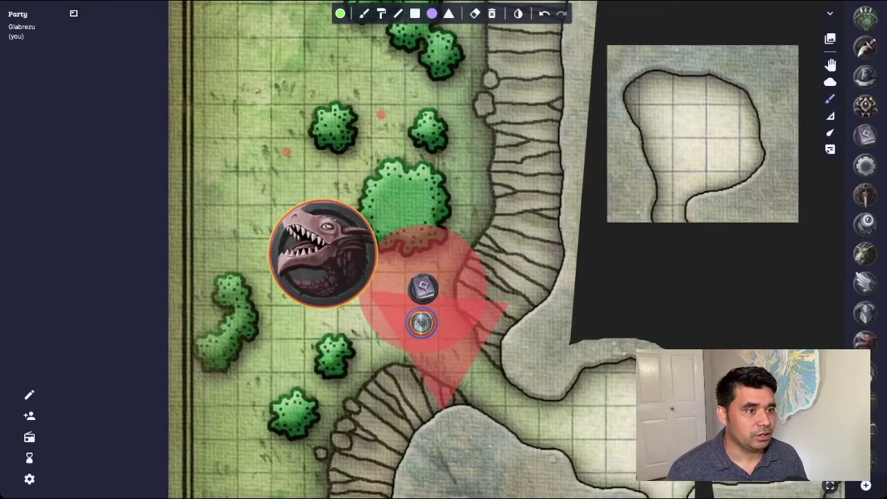
drag(274, 143, 326, 147)
scroll(378, 156, down, 1)
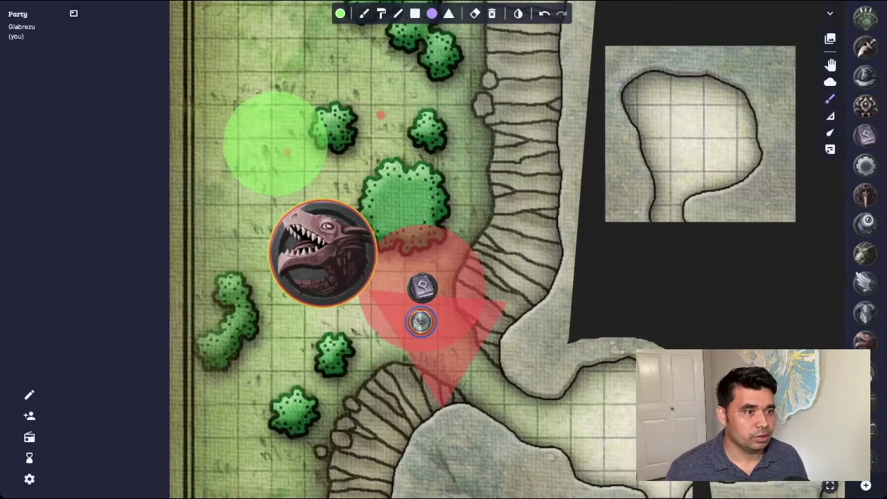
Sketch a freehand green rectangle outline along the cliff's west edge and paint a filled green oval northwest of it
click(340, 13)
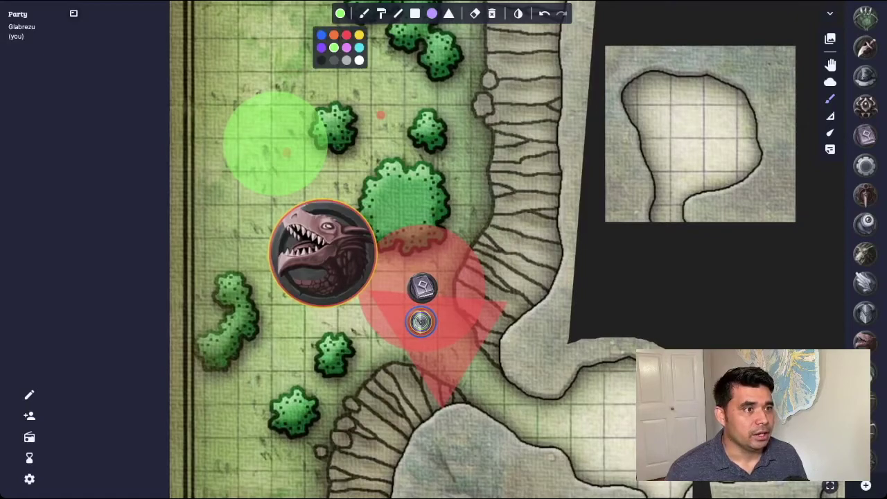
click(363, 13)
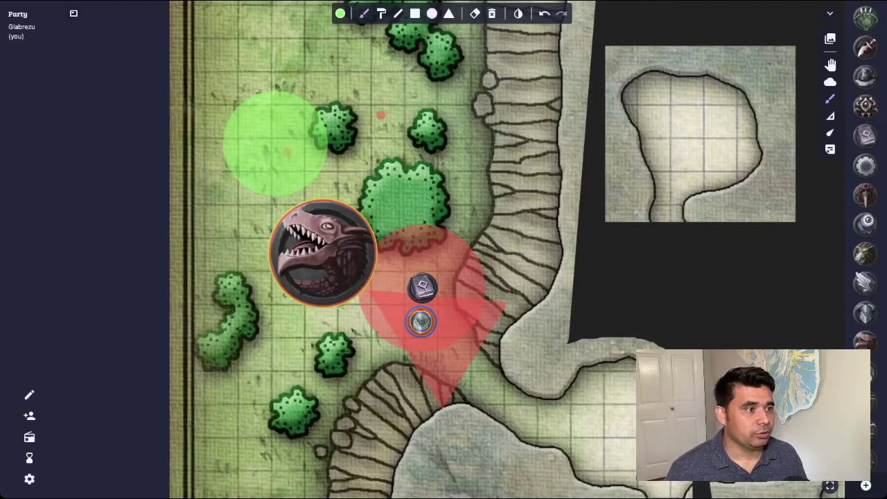
mouse_move(457, 132)
mouse_down()
mouse_move(464, 199)
mouse_move(496, 188)
mouse_move(496, 129)
mouse_move(460, 130)
mouse_up()
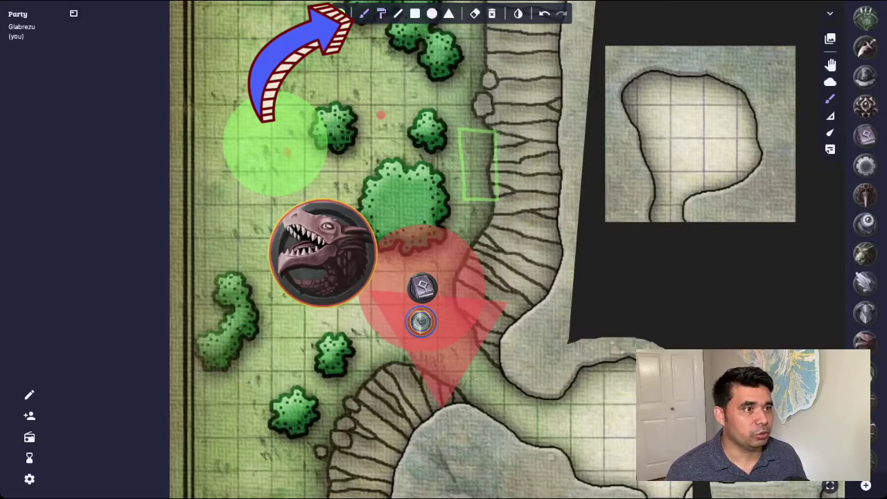
click(381, 13)
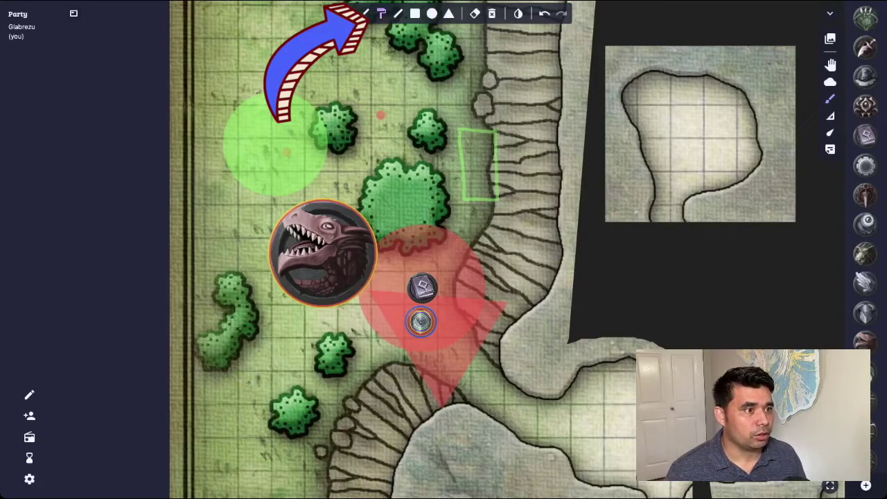
mouse_move(399, 70)
mouse_down()
mouse_move(418, 153)
mouse_move(437, 142)
mouse_move(455, 101)
mouse_move(424, 57)
mouse_move(381, 54)
mouse_move(371, 97)
mouse_move(385, 142)
mouse_up()
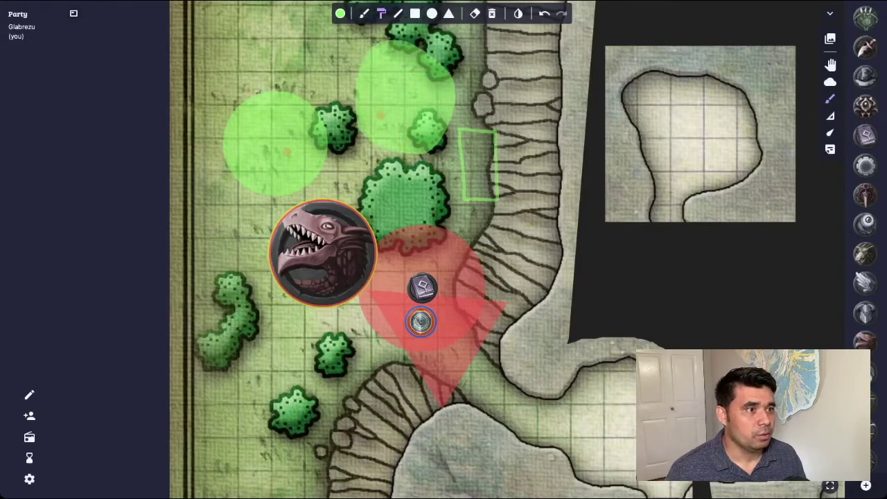
Outline a rectangle with green lines north of the green circle and draw a filled green rectangle over the southernmost bush
key(l)
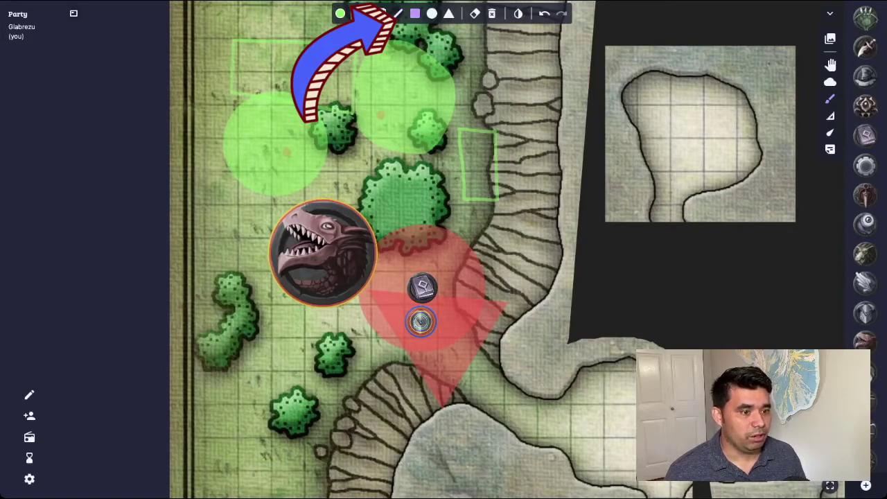
drag(244, 372, 334, 455)
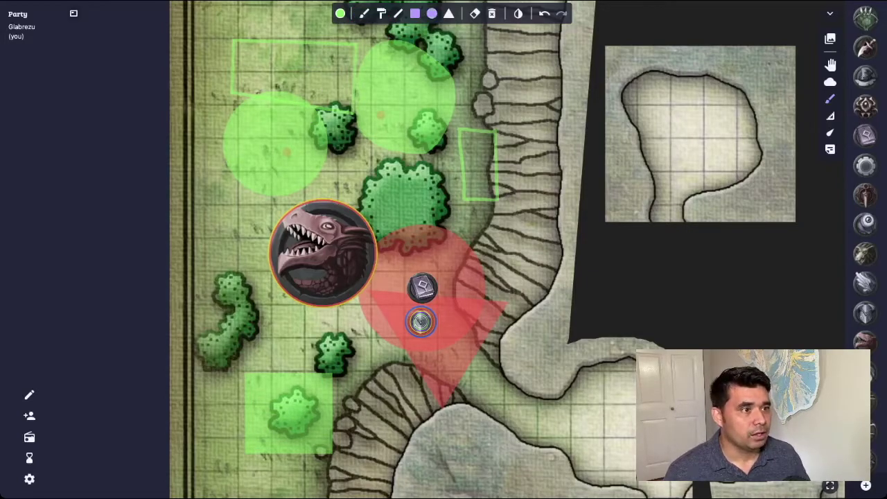
click(432, 13)
click(449, 13)
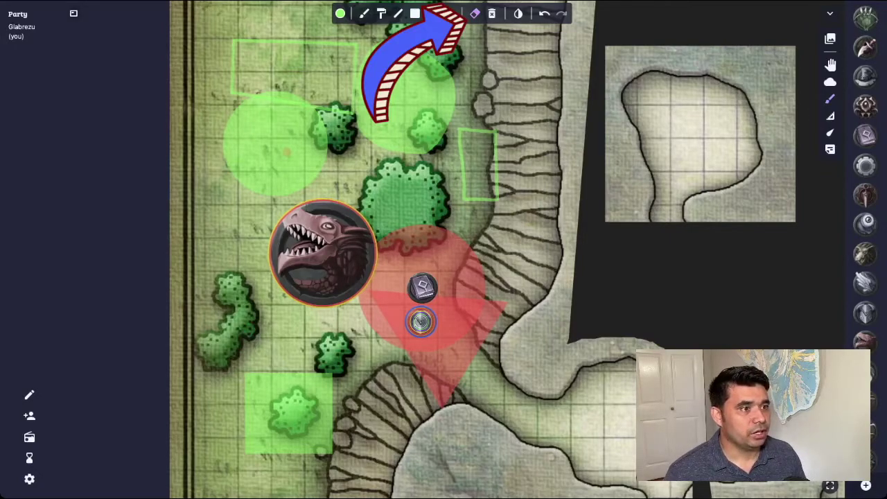
Erase the filled green oval and the filled green circle on either side of the northwest bush
click(409, 104)
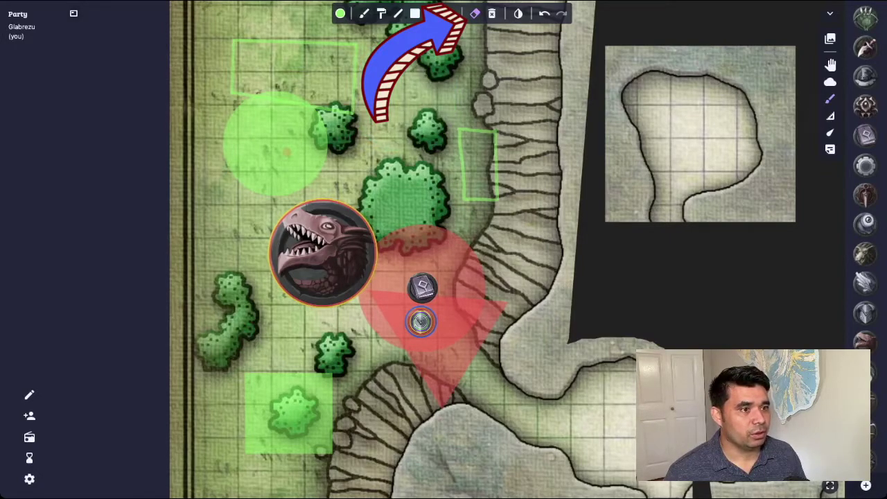
click(287, 152)
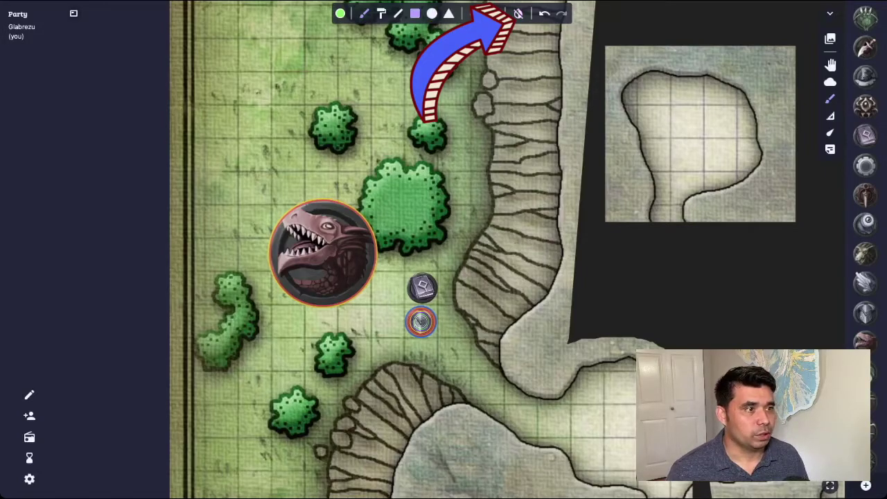
Draw a filled green rectangle with blending off north of the large bush, and erase all drawings with blending re-enabled
drag(372, 100, 462, 179)
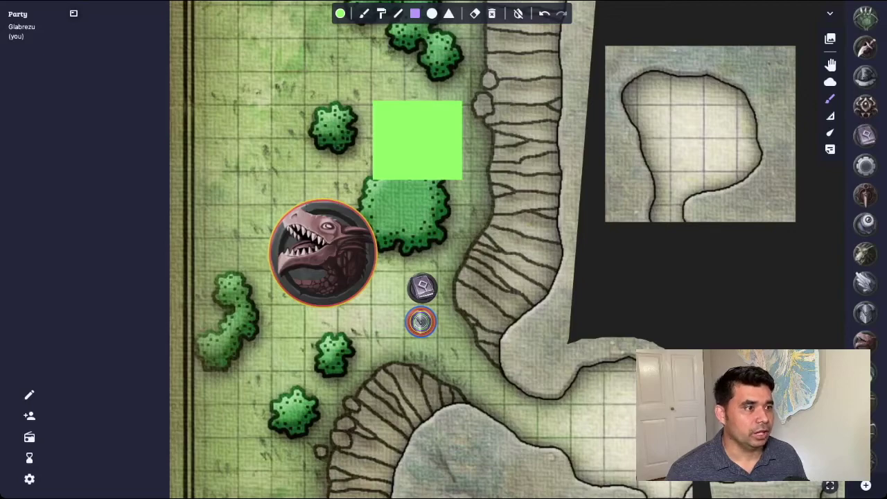
click(518, 13)
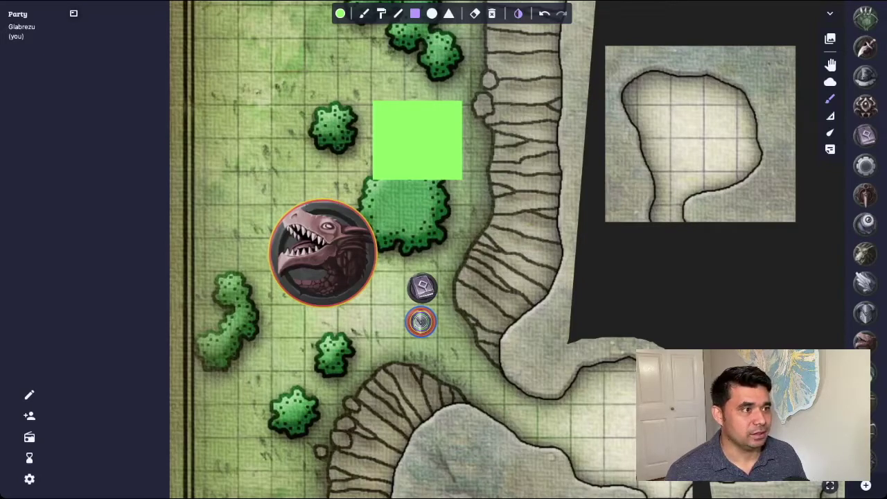
click(492, 13)
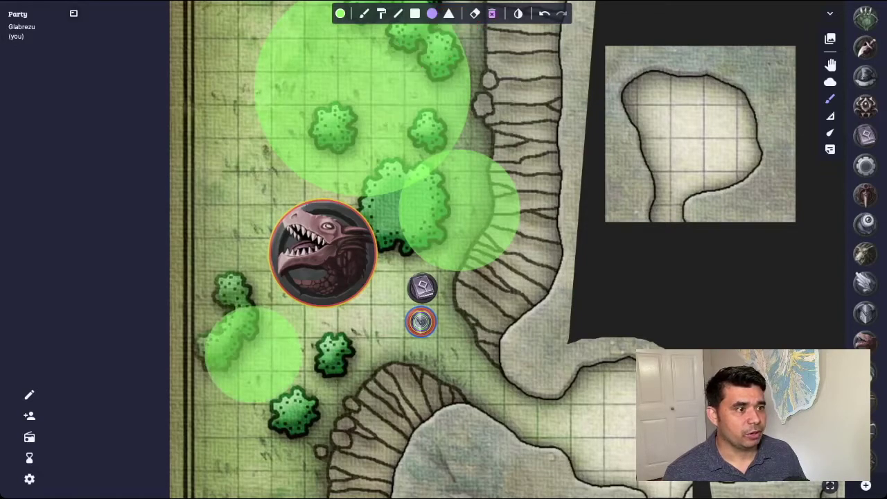
click(491, 14)
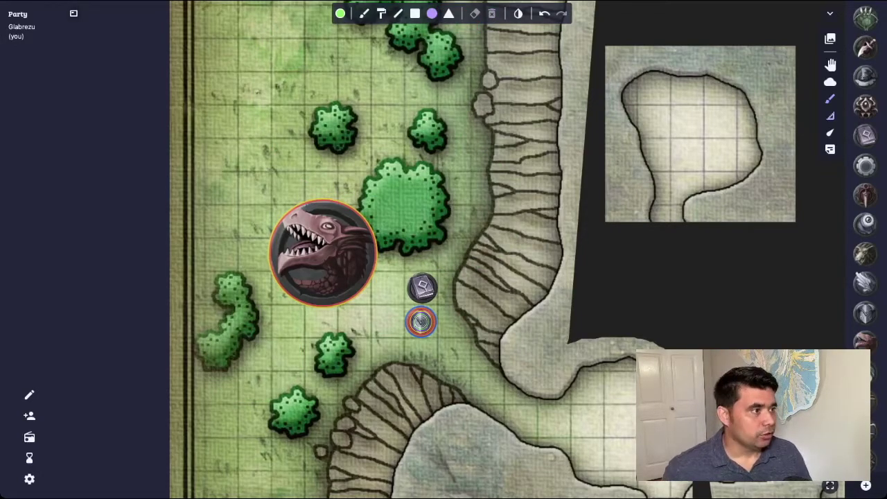
Measure a horizontal distance just south of the two small tokens and a diagonal one running northeast past them
click(830, 116)
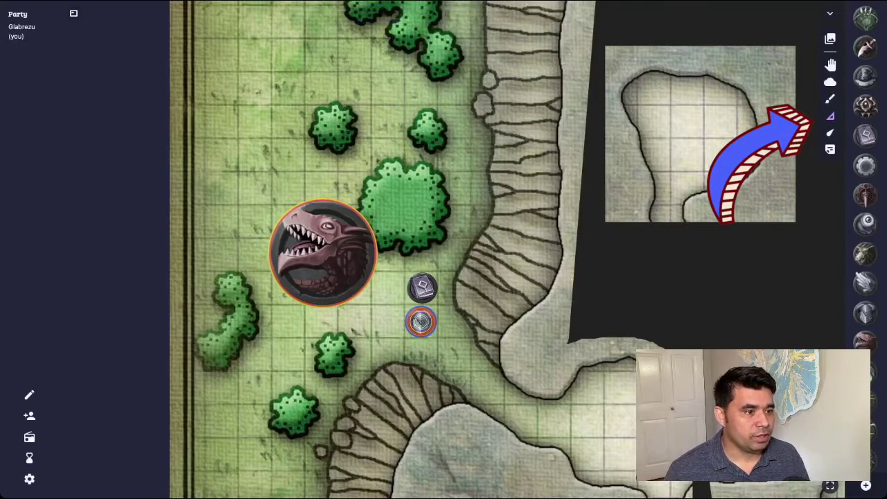
drag(370, 337, 472, 337)
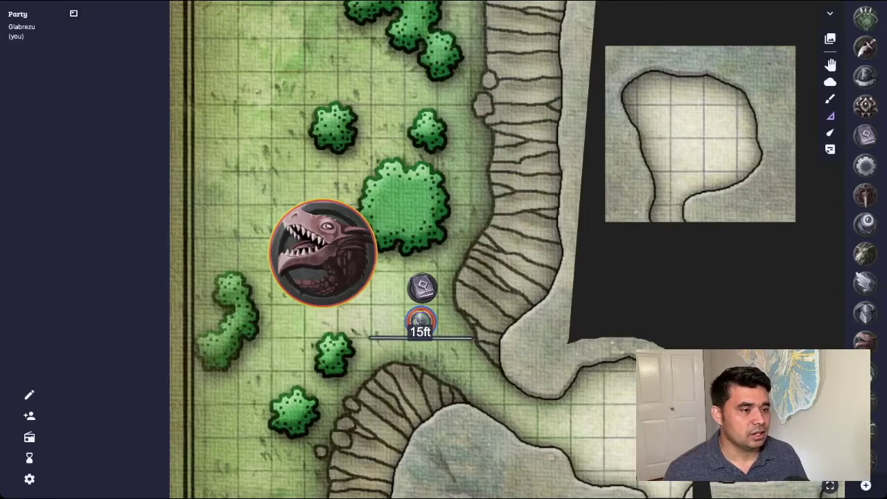
drag(472, 338, 473, 337)
drag(360, 337, 462, 272)
Use the red pointer to indicate the ground between the large bush and the cliff and the area north of the bush
key(q)
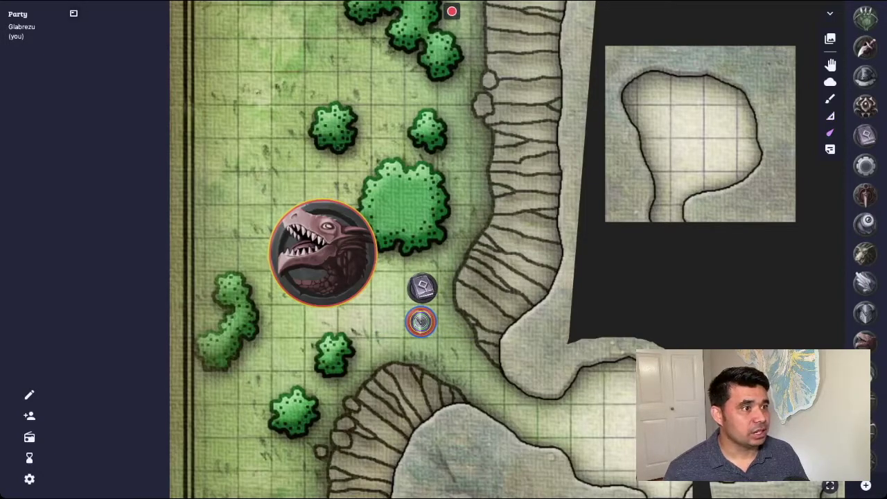
click(452, 11)
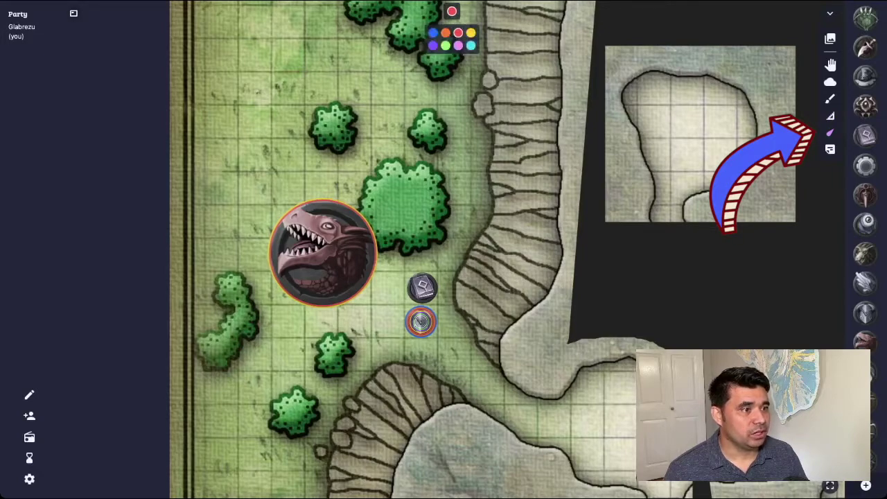
click(452, 187)
drag(454, 187, 490, 225)
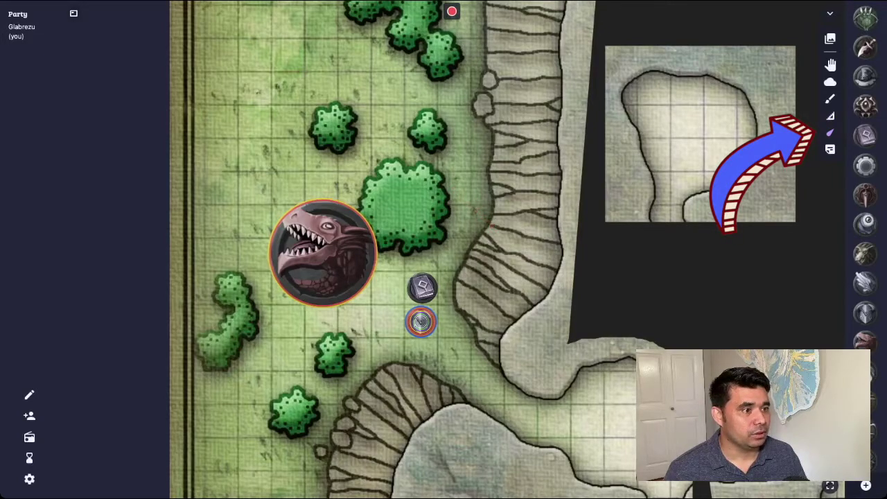
mouse_move(392, 115)
mouse_down()
mouse_move(382, 117)
mouse_move(407, 111)
mouse_move(412, 140)
mouse_up()
Place a yellow note reading "hide" at the large bush's north edge and switch it to text without a background
click(830, 150)
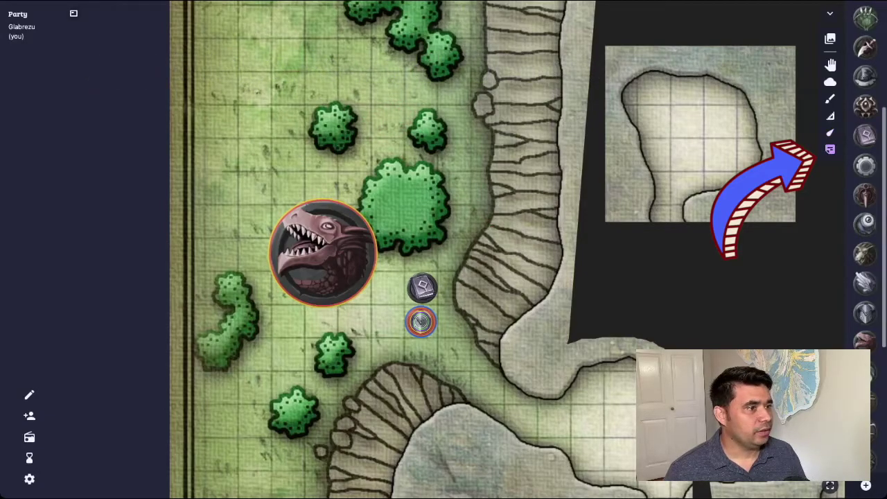
drag(352, 141, 424, 174)
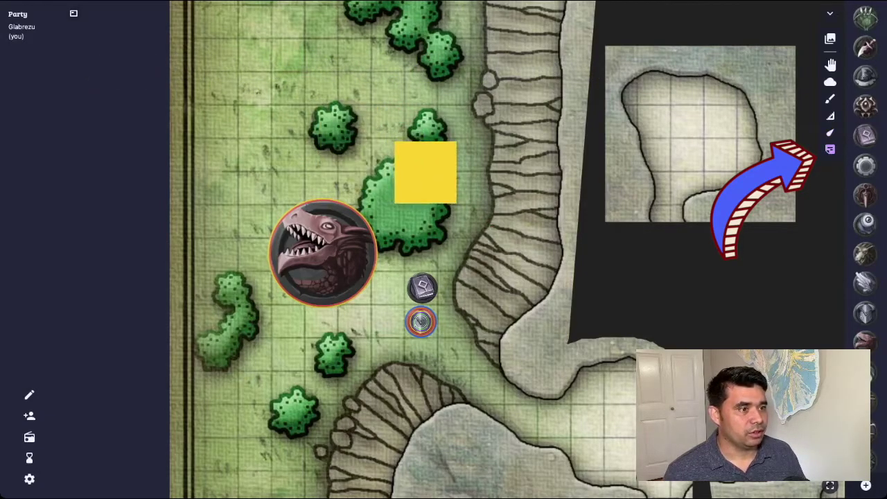
text(hide)
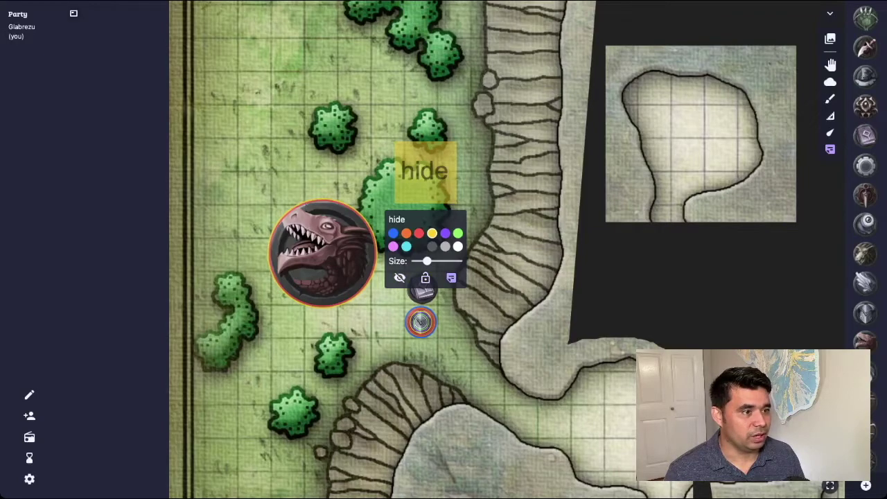
click(451, 277)
click(451, 277)
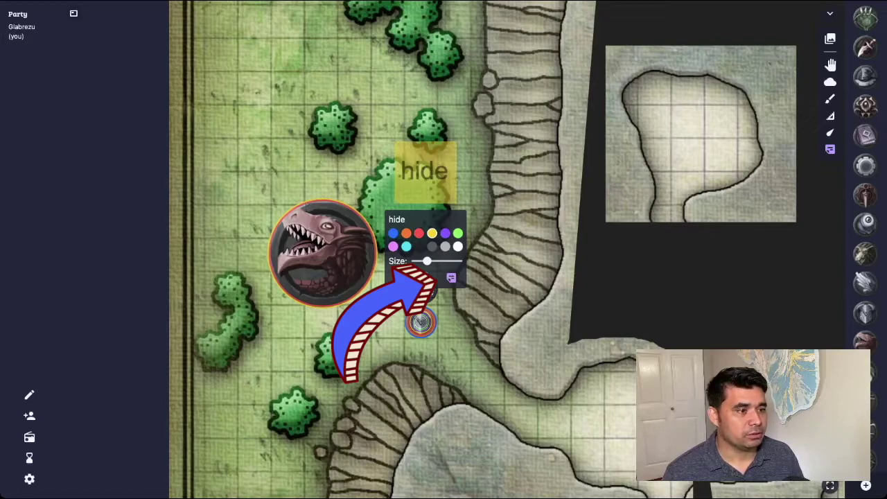
click(451, 277)
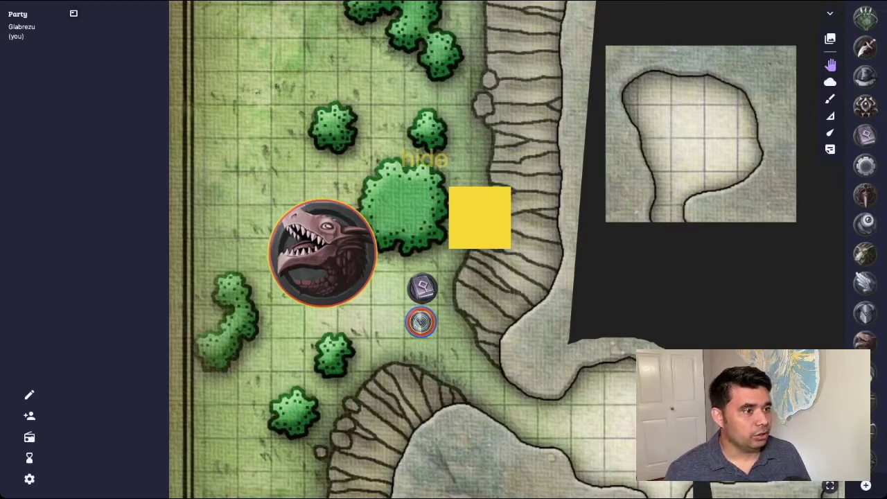
Delete the blank yellow note, the "hide" text and the dragon-head token from the map
drag(480, 217, 451, 472)
drag(424, 160, 451, 473)
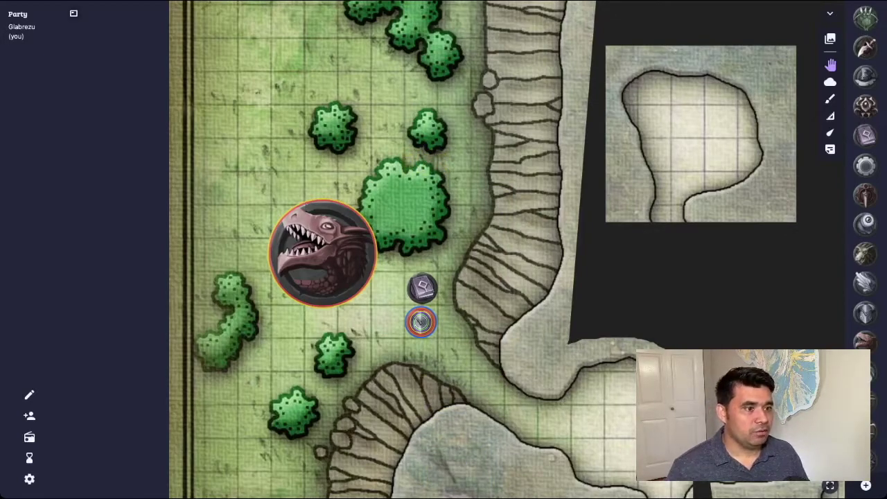
drag(322, 253, 451, 472)
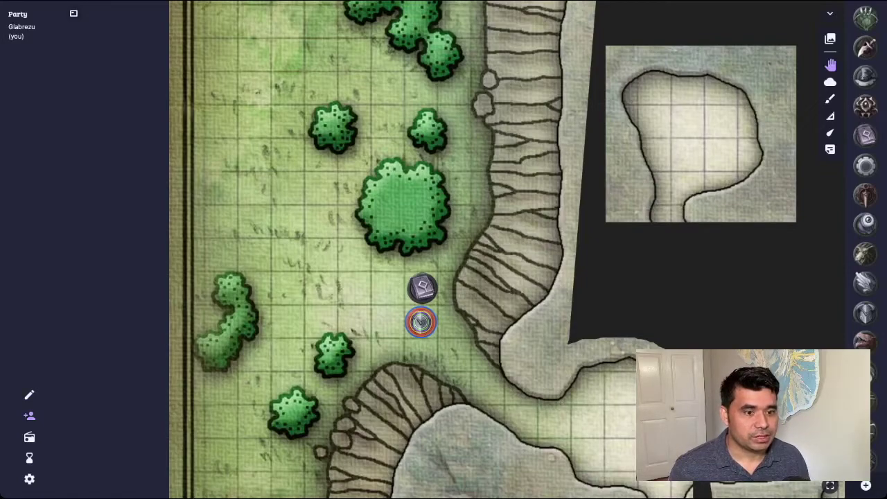
Open the option for inviting players to the party
click(29, 415)
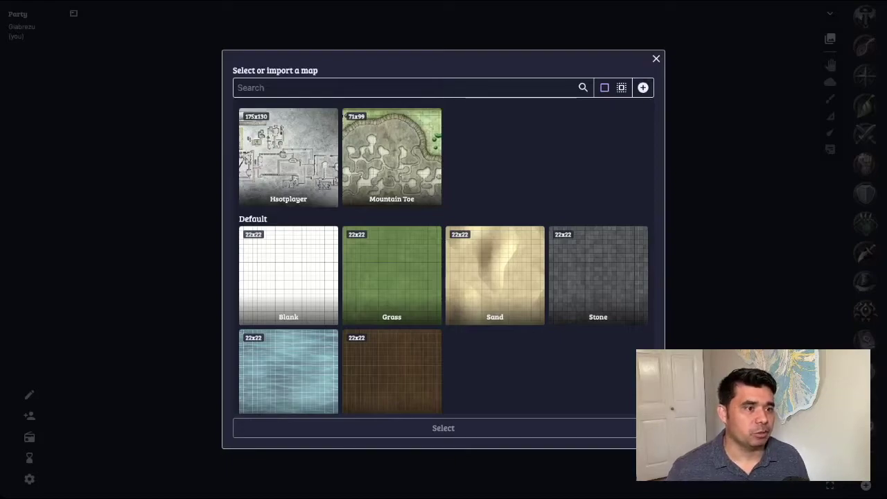
Review the Hsotplayer map's grid and quality settings, and close the map selection
click(288, 158)
click(325, 121)
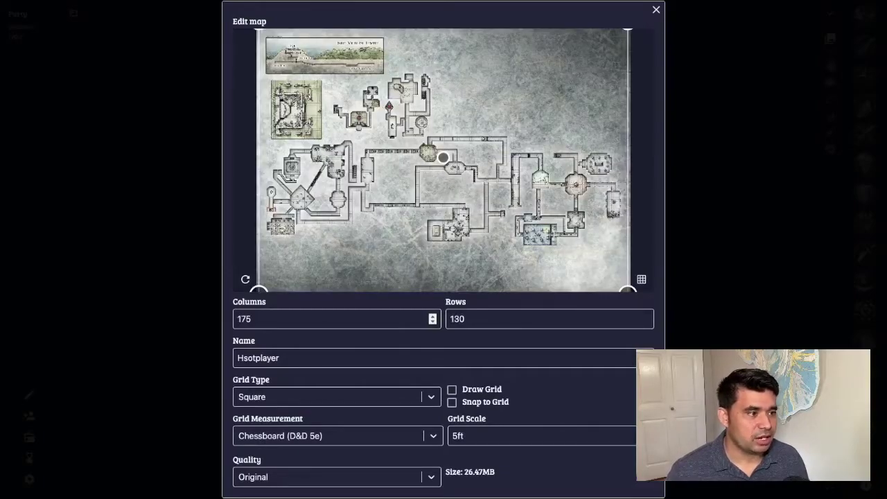
click(656, 10)
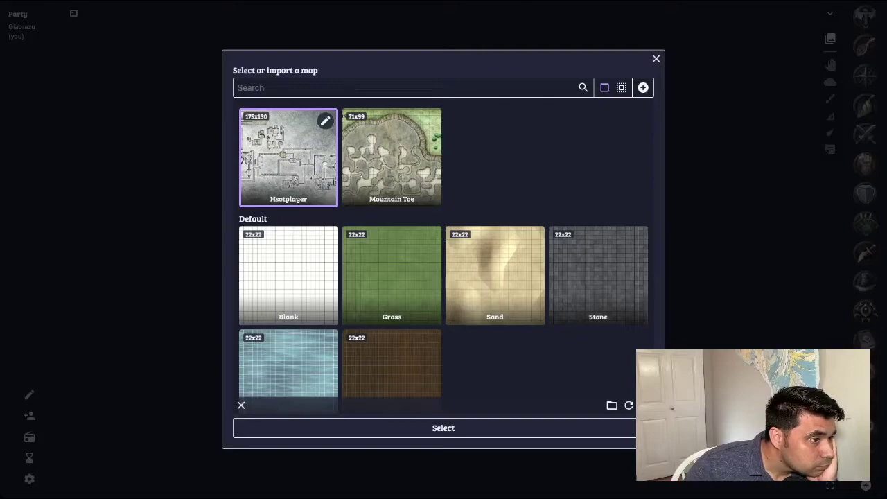
key(Escape)
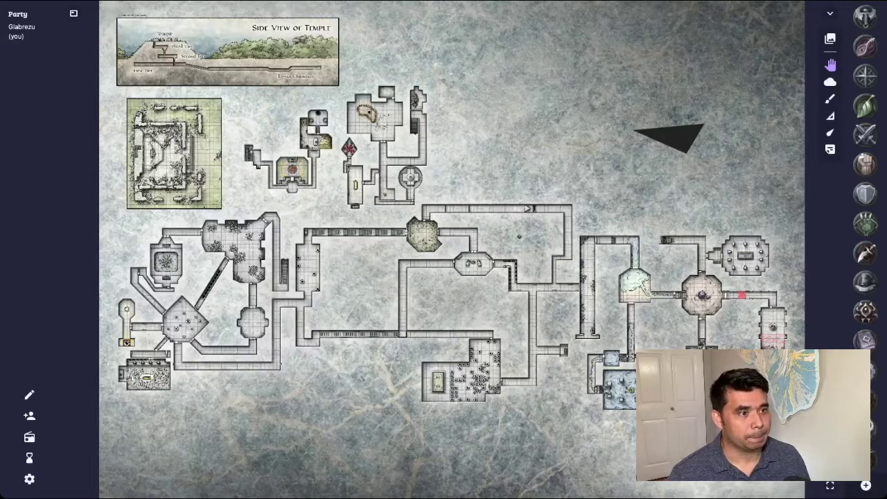
Examine the Hsotplayer temple map overall and its octagonal room with the adjoining corridors up close
scroll(741, 342, down, 2)
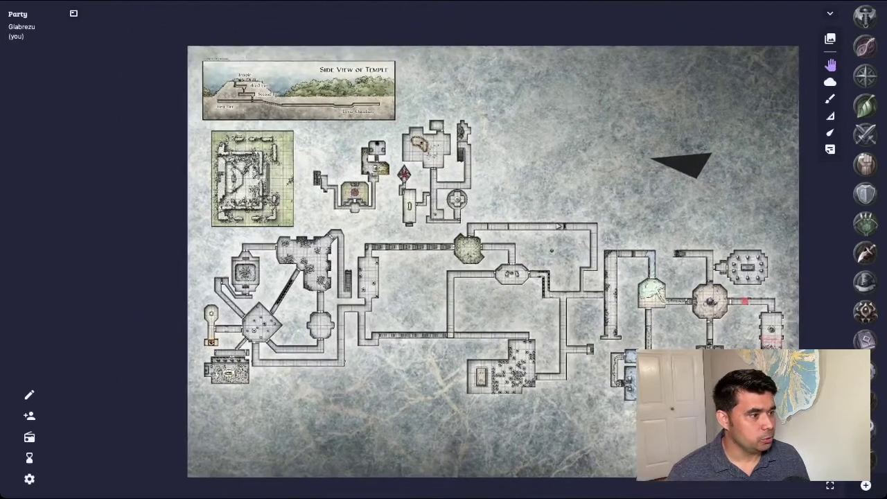
scroll(741, 343, up, 3)
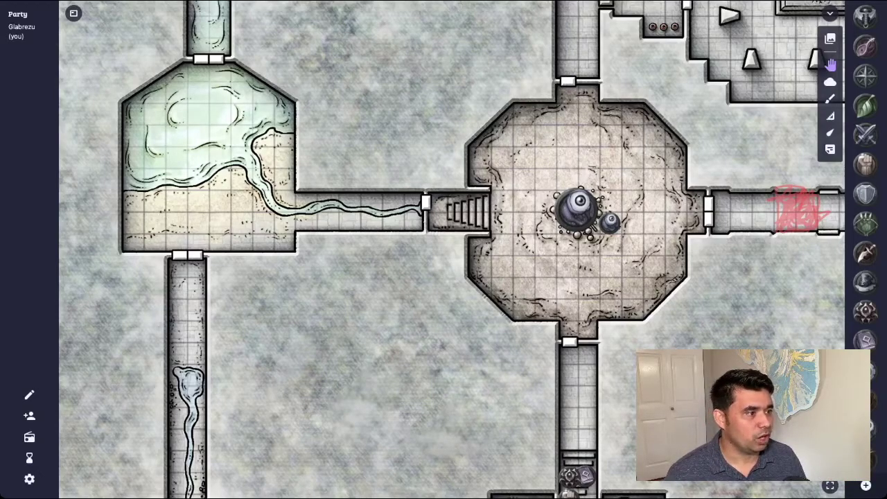
scroll(748, 291, up, 1)
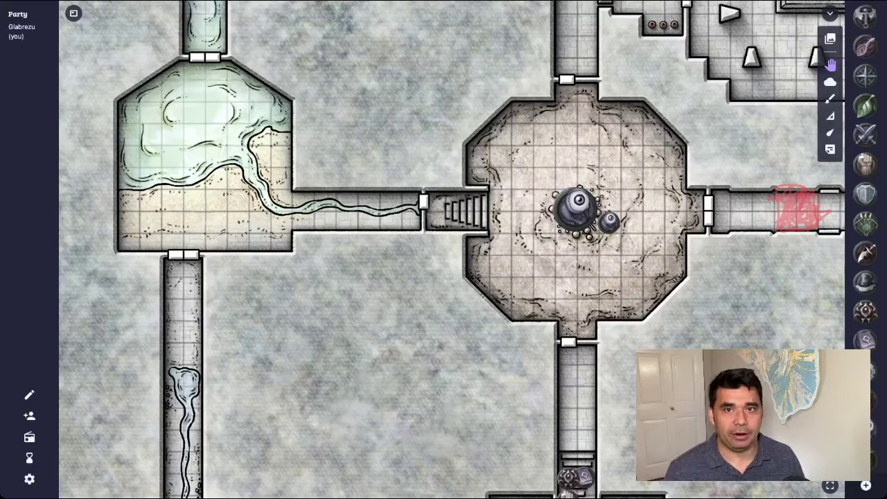
scroll(480, 196, down, 3)
scroll(480, 196, down, 1)
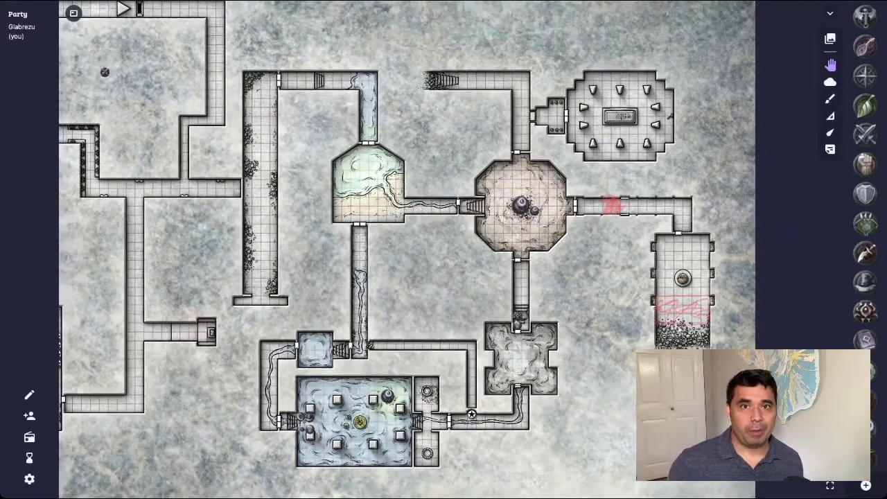